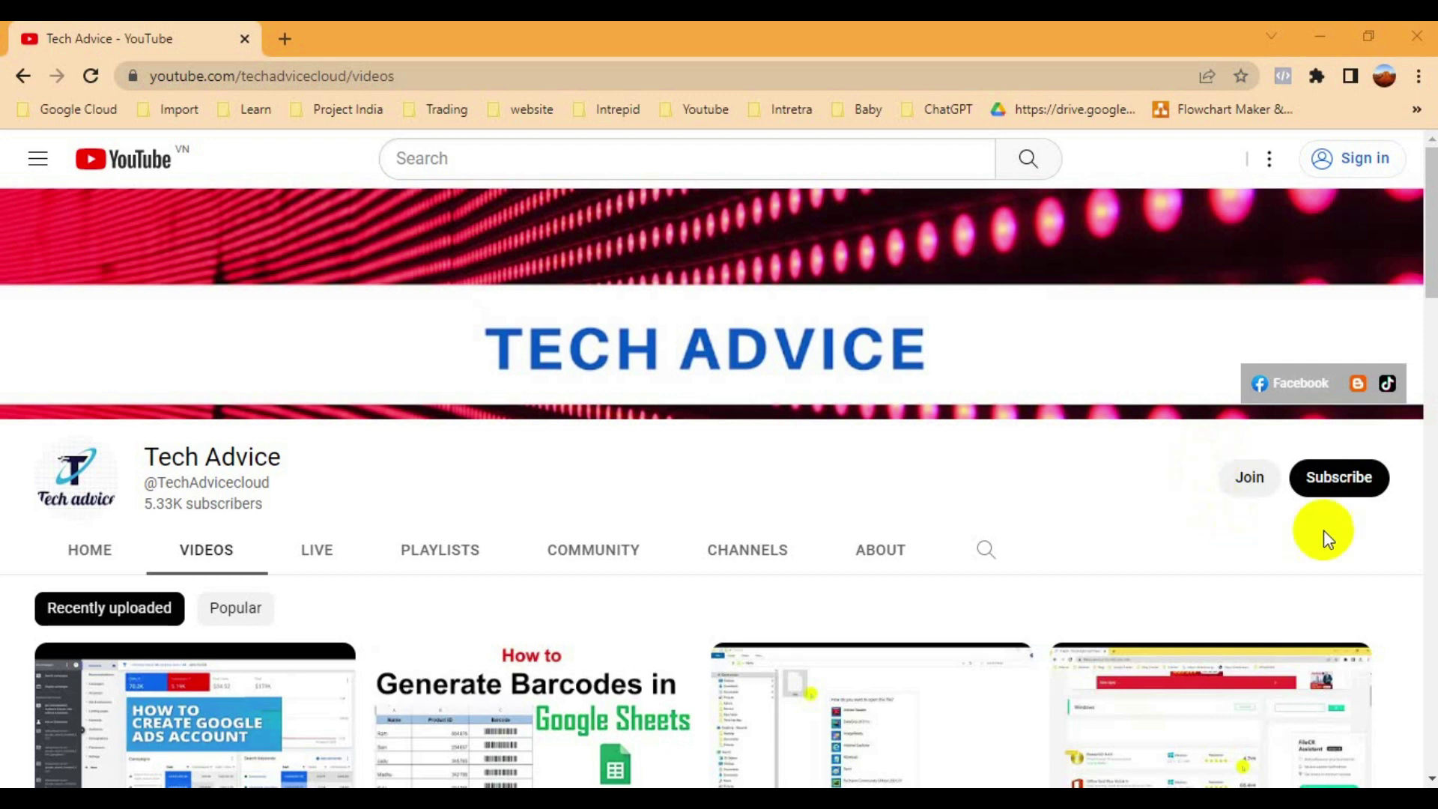
Run Setup's check until it reports TPM 2.0 and Secure Boot unsupported, then quit Setup
click(1330, 493)
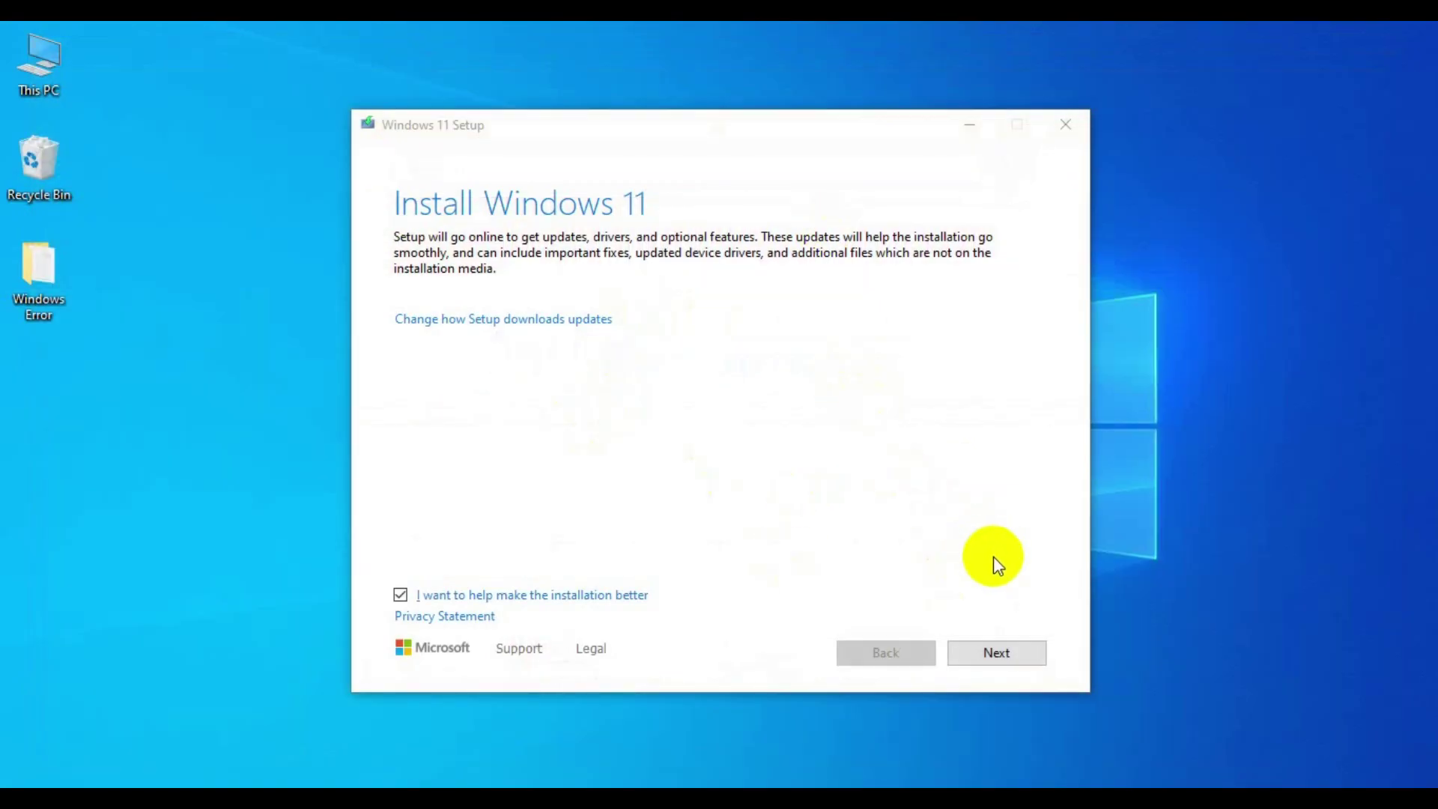
click(993, 655)
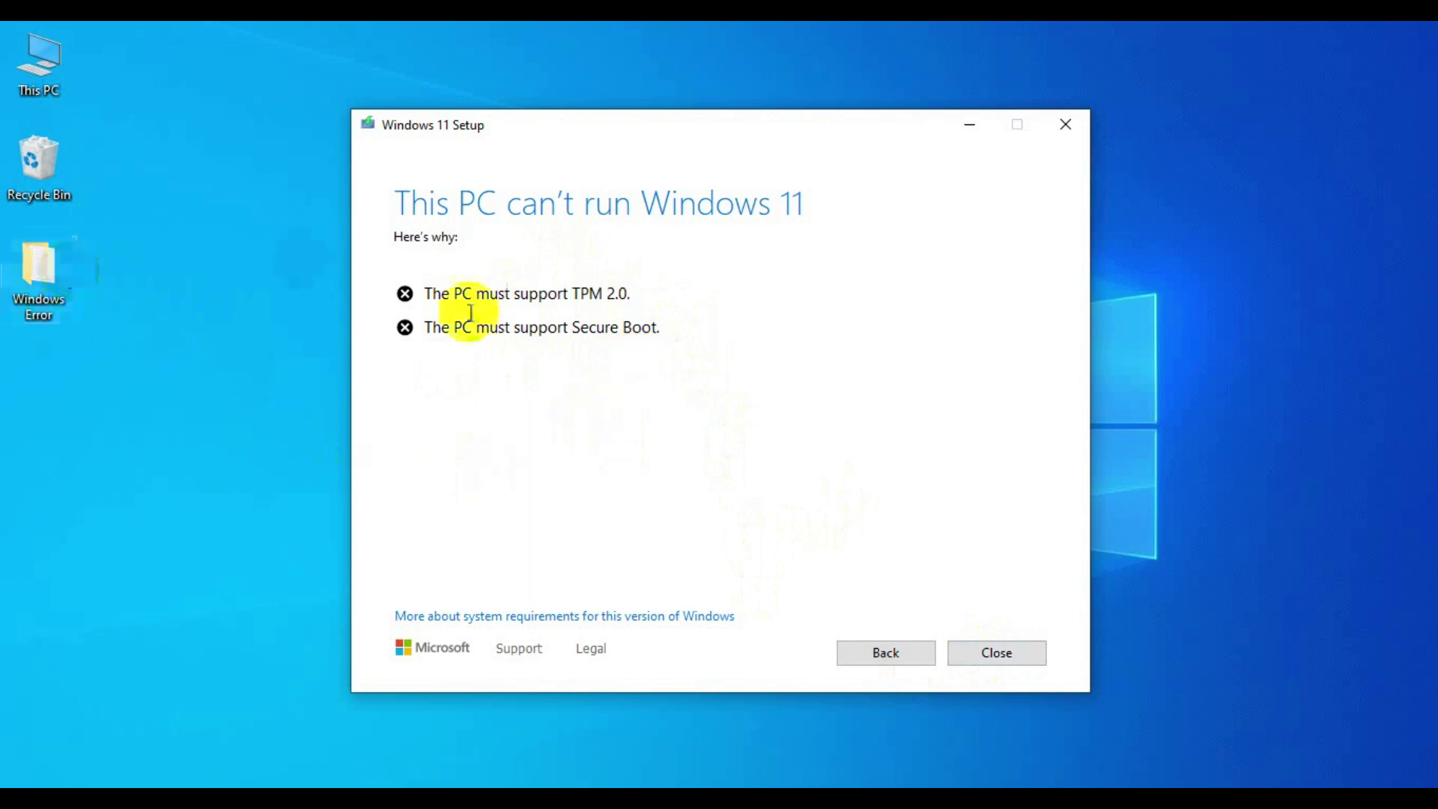
click(1066, 127)
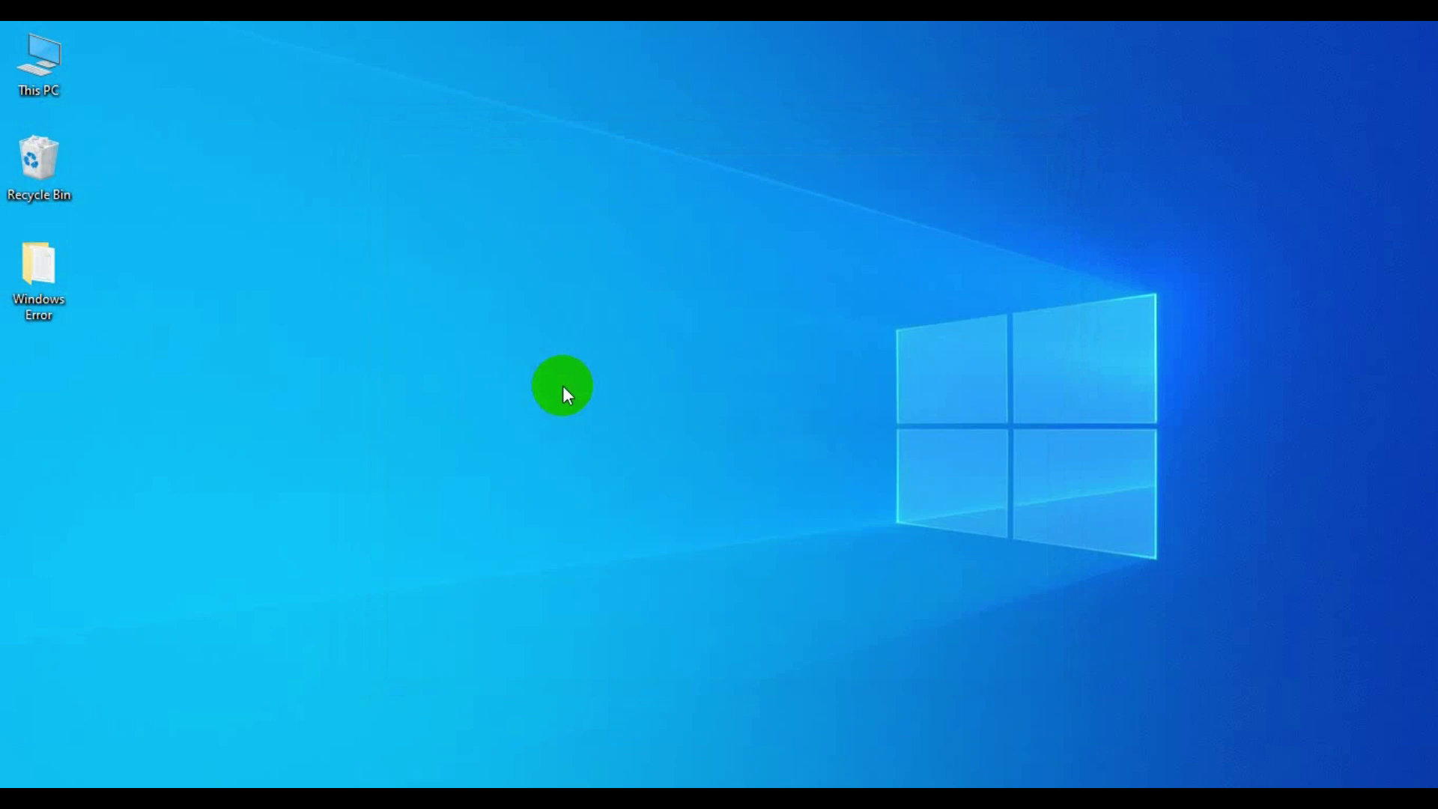
Extract the TPM 2.0 error fix zip in Windows Error, producing appraiserres.dll and dllme.txt
double_click(41, 267)
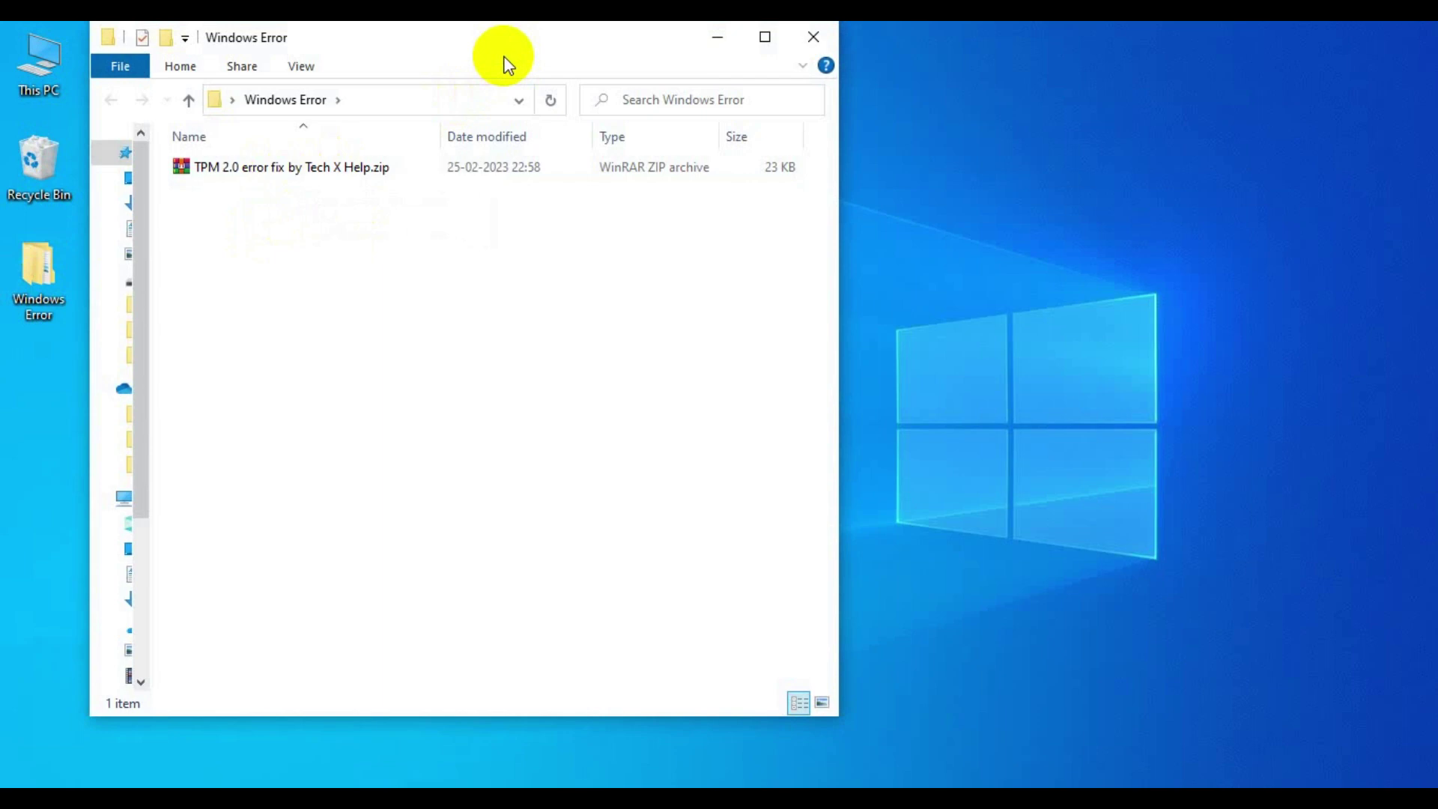
click(306, 163)
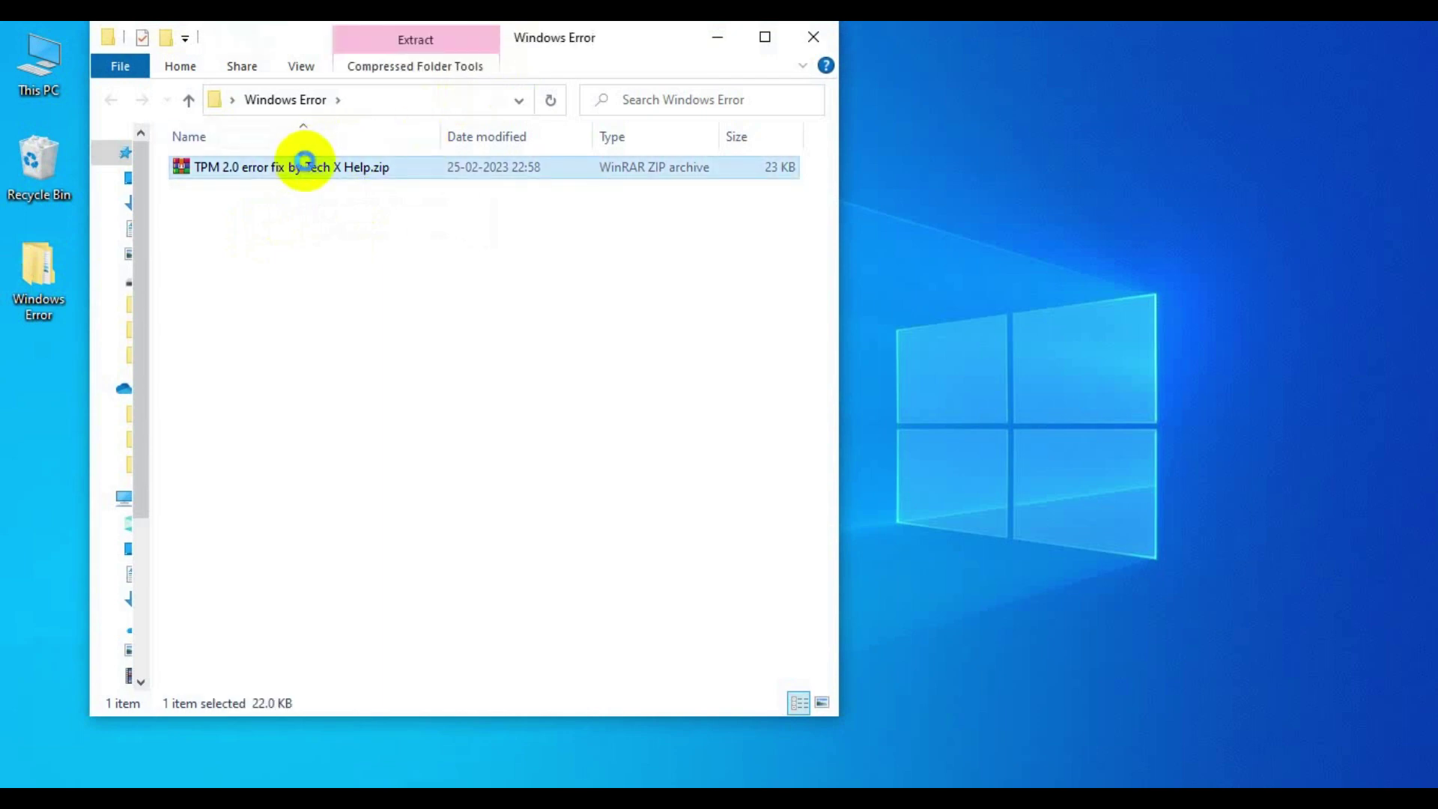
right_click(305, 161)
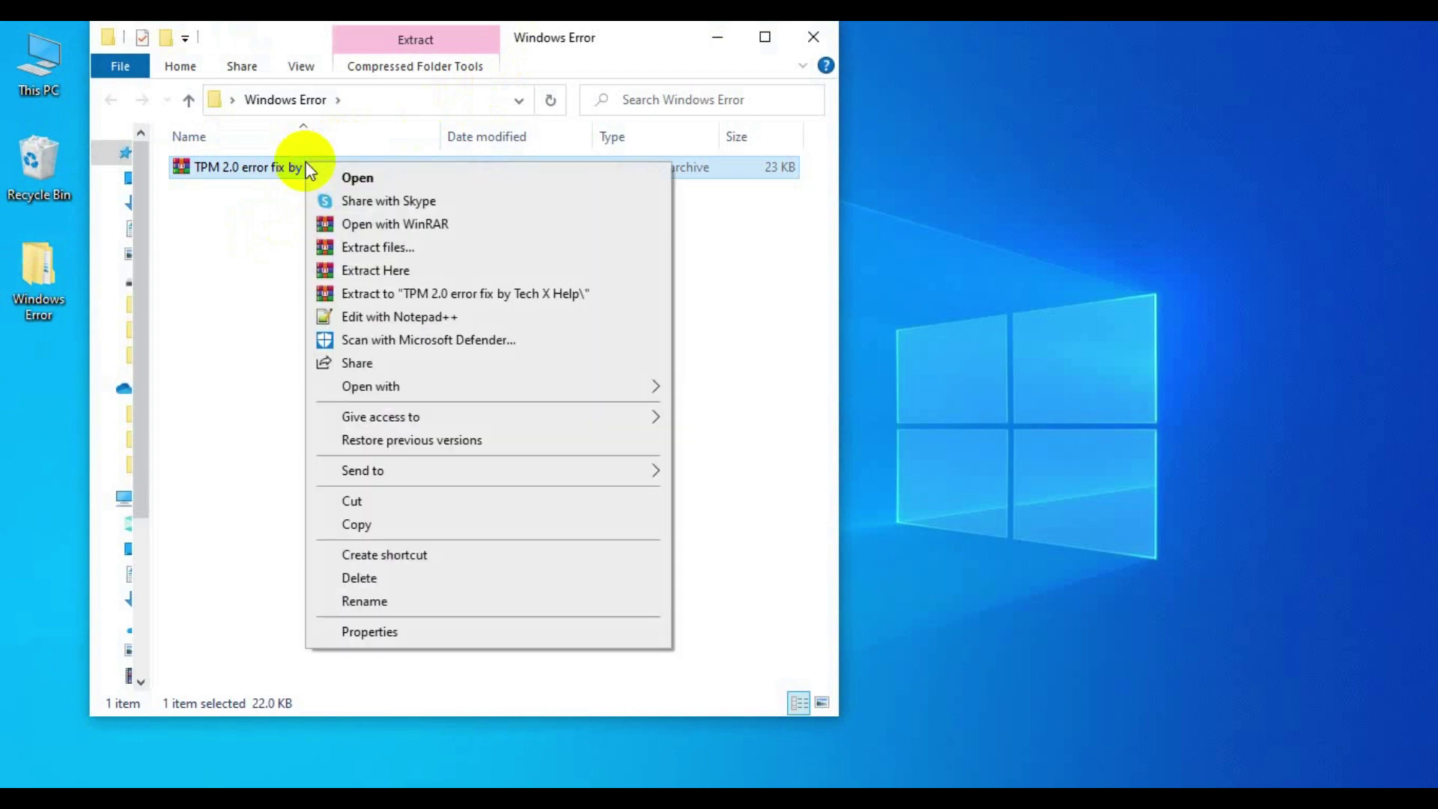
click(388, 277)
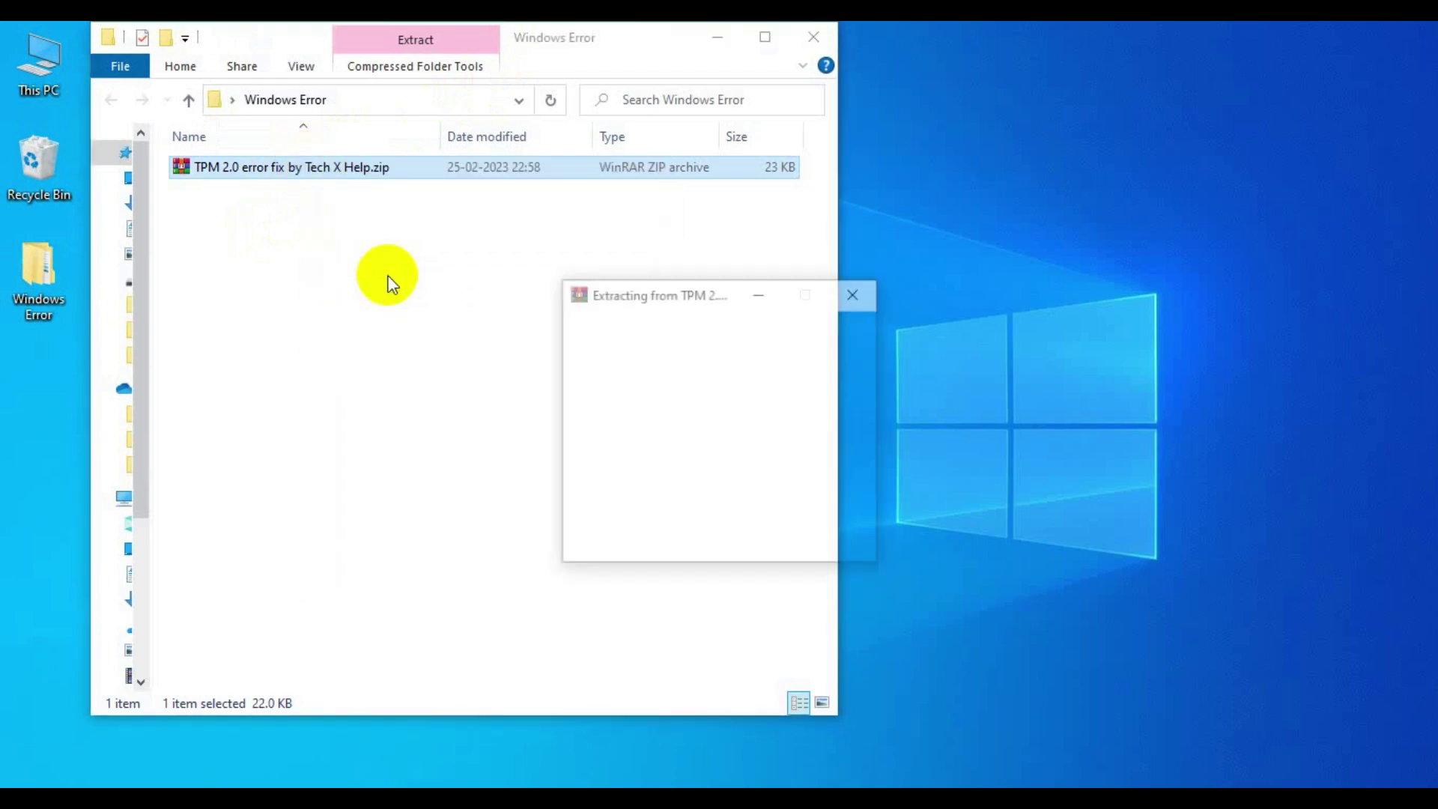
click(356, 313)
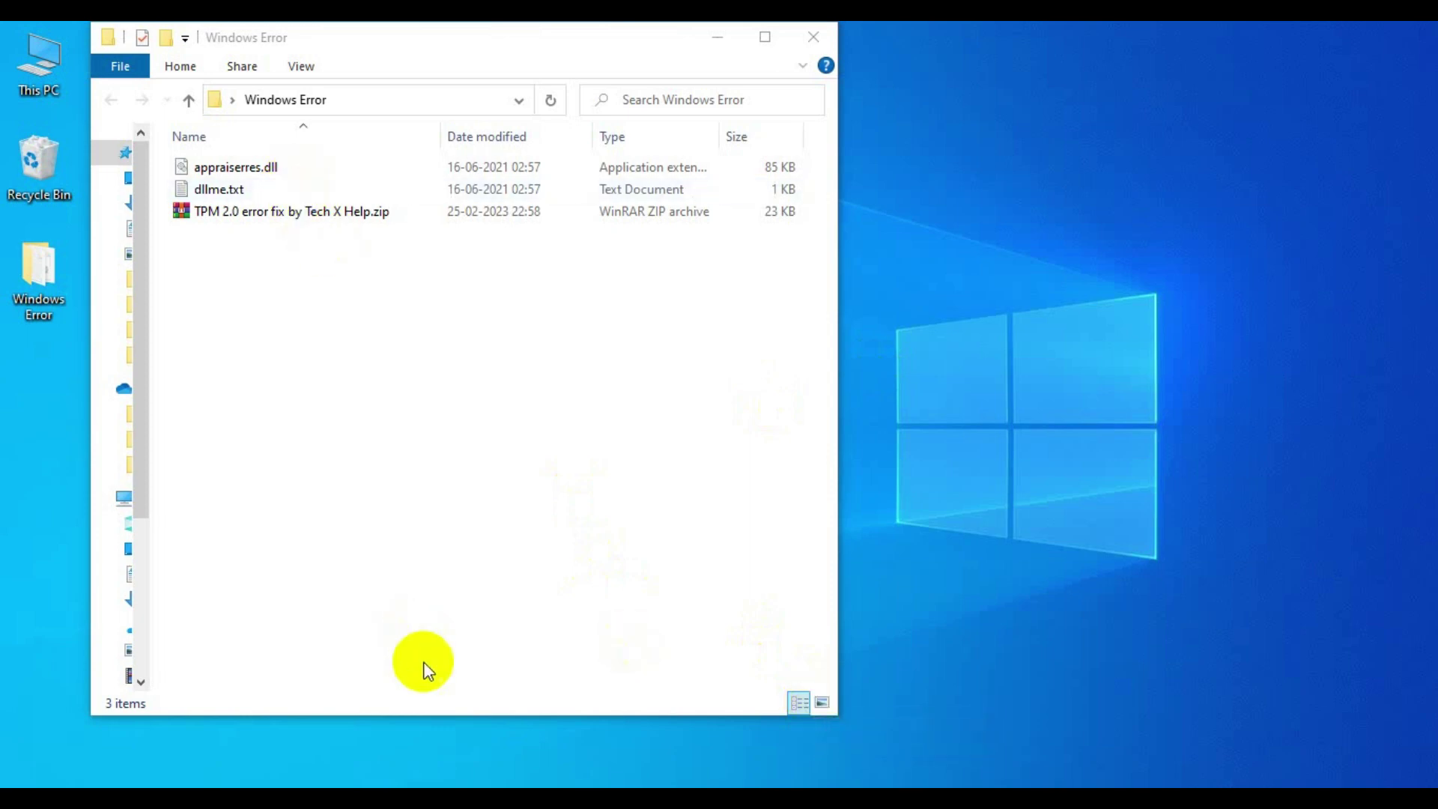
Launch 'cmd' as an administrator task from Task Manager's Run new task
key(super)
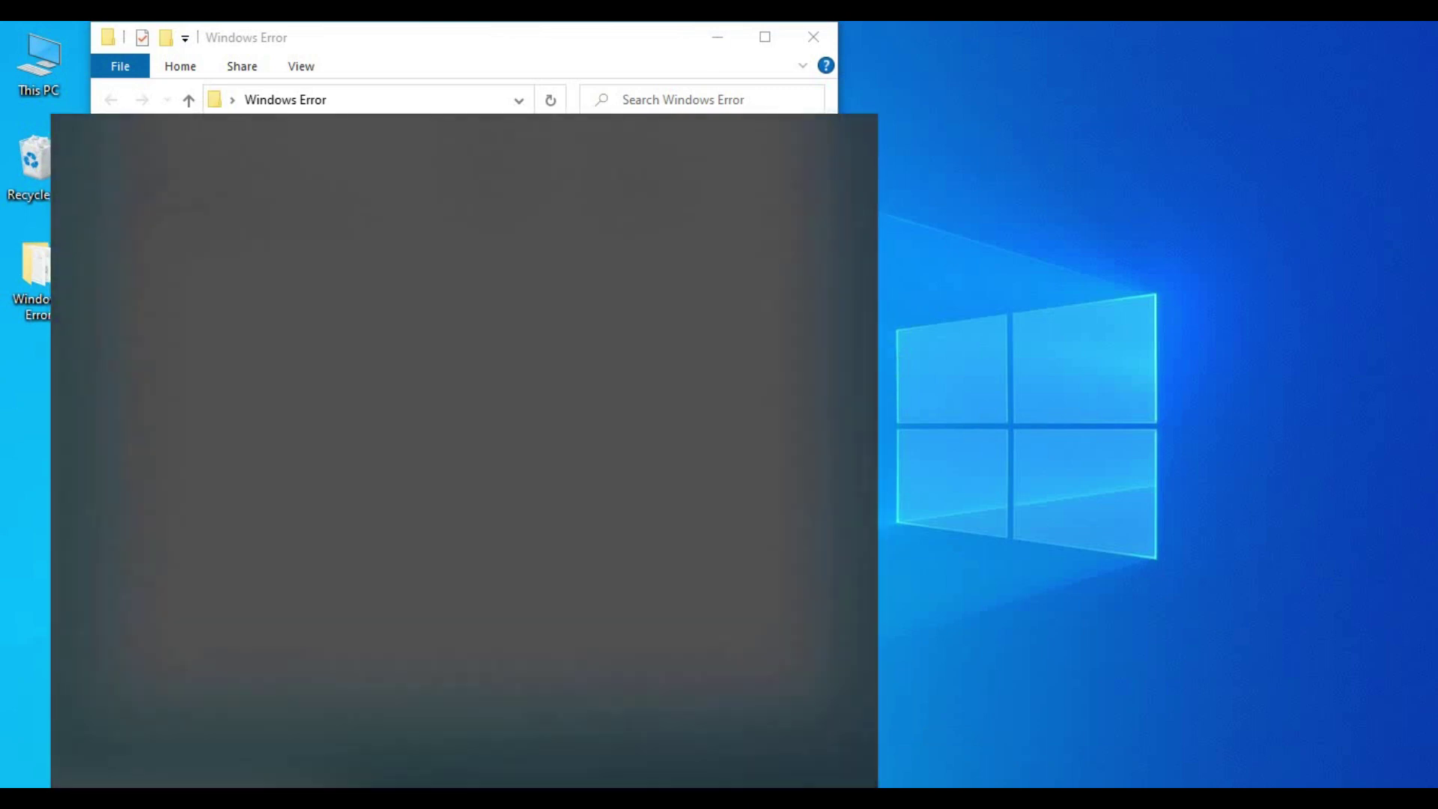
text(tas)
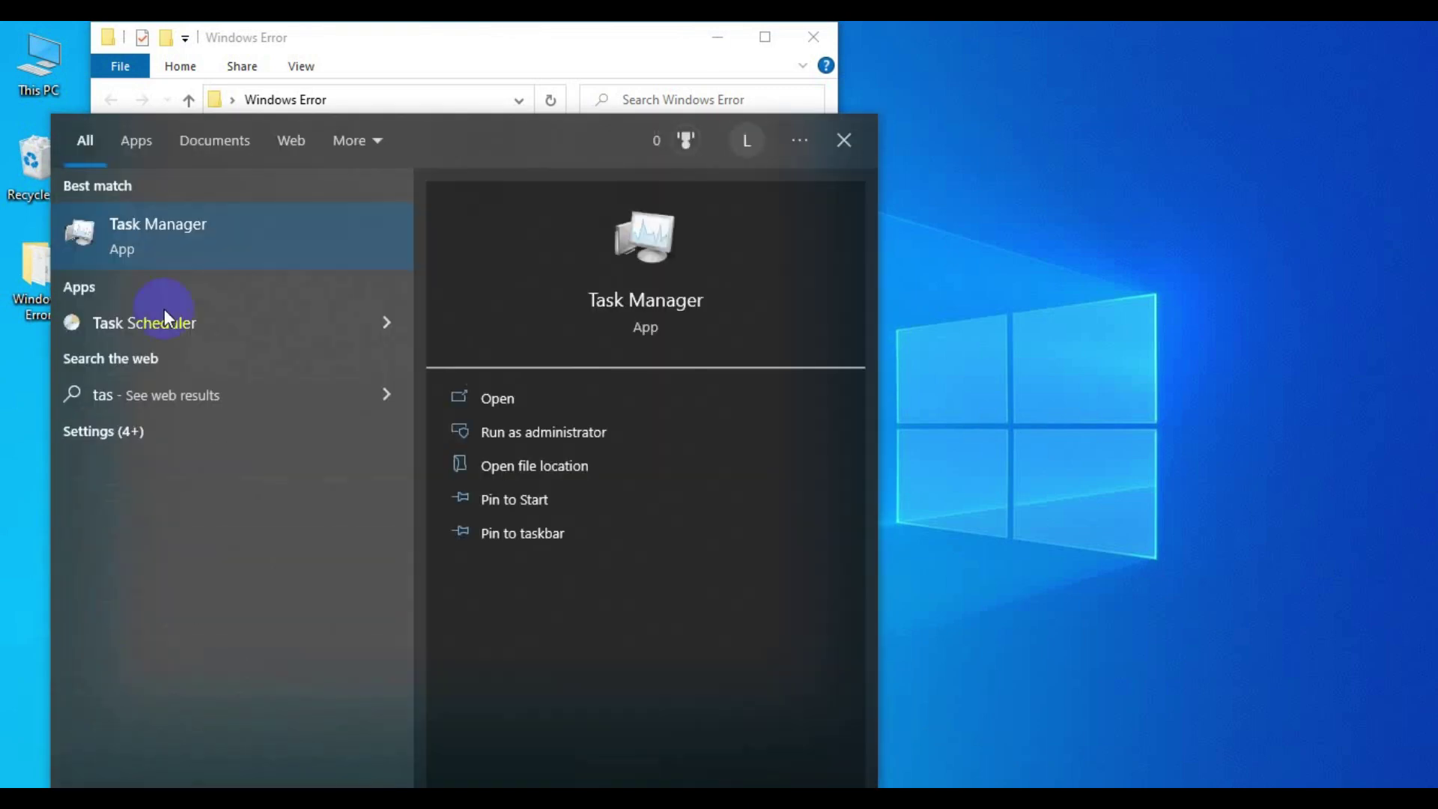
click(173, 244)
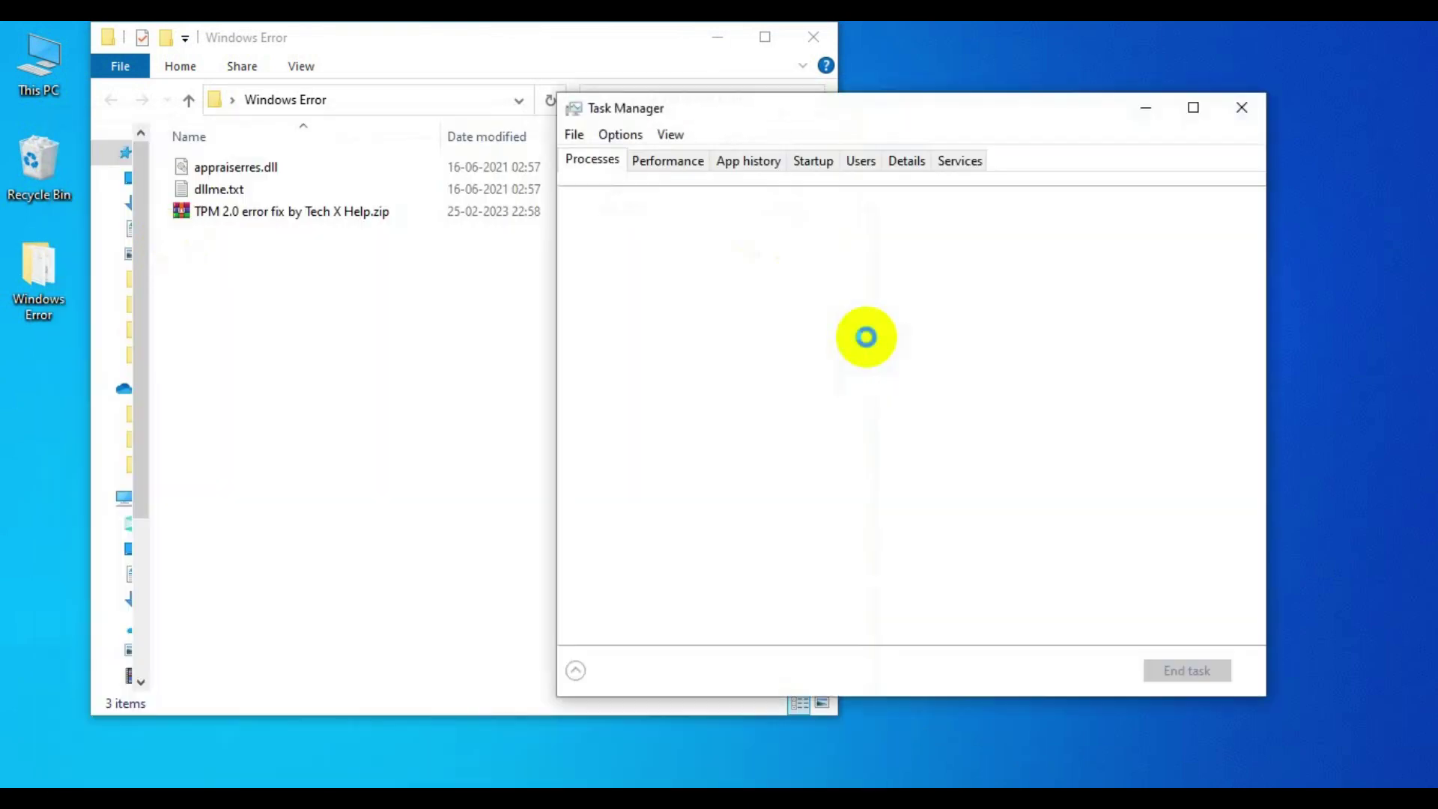
click(574, 134)
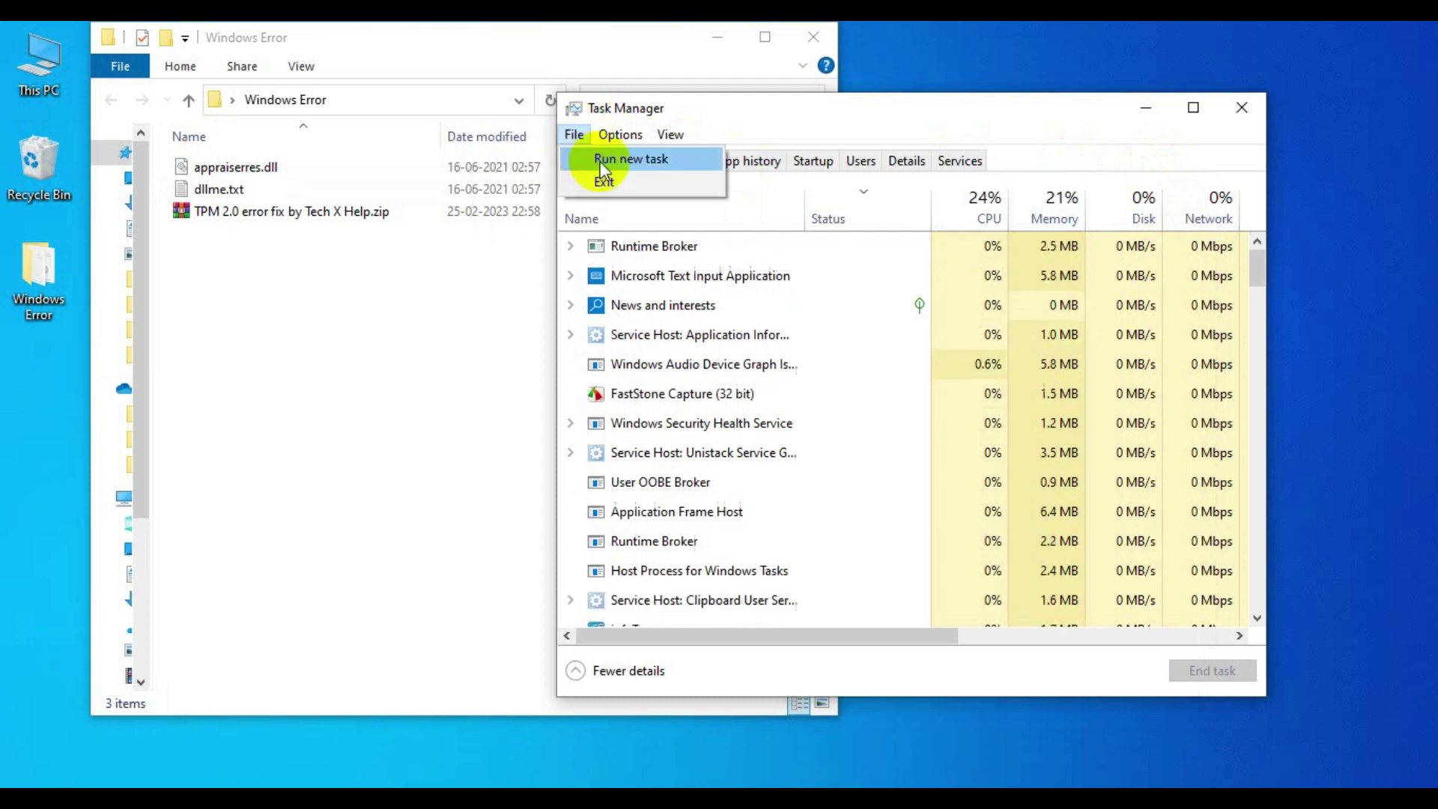
click(600, 159)
click(645, 287)
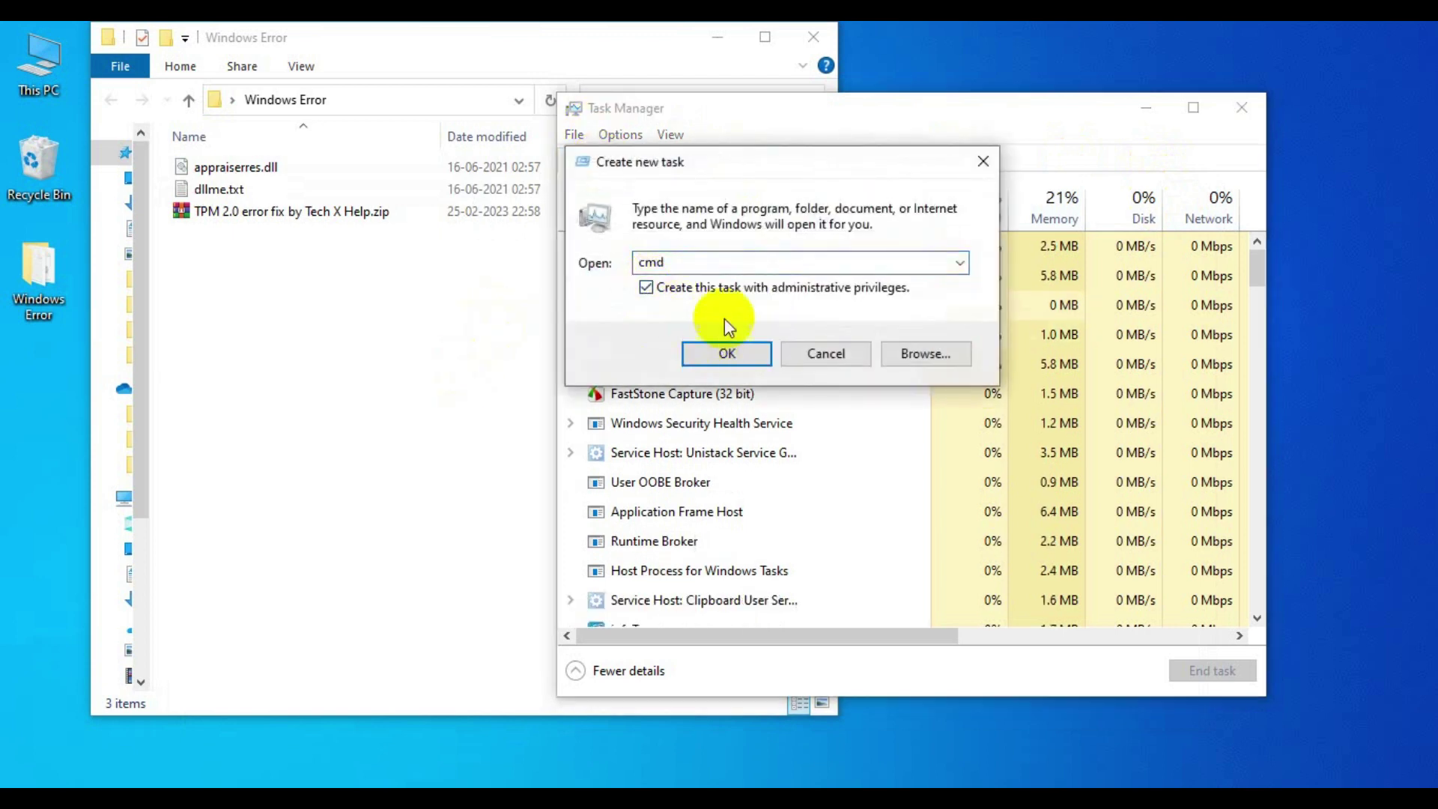
click(699, 356)
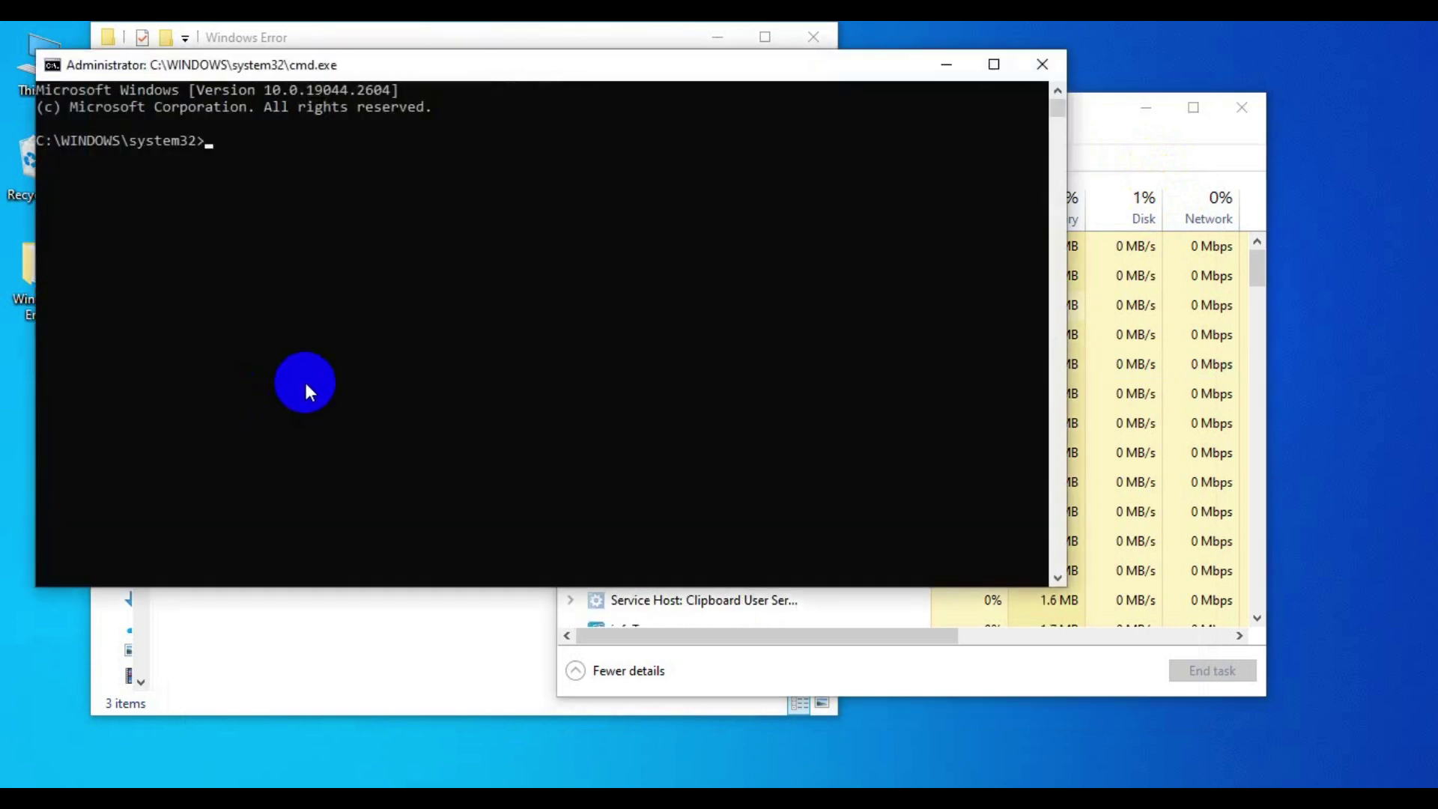
Run gpupdate to refresh computer and user policies, then close Command Prompt
text(g)
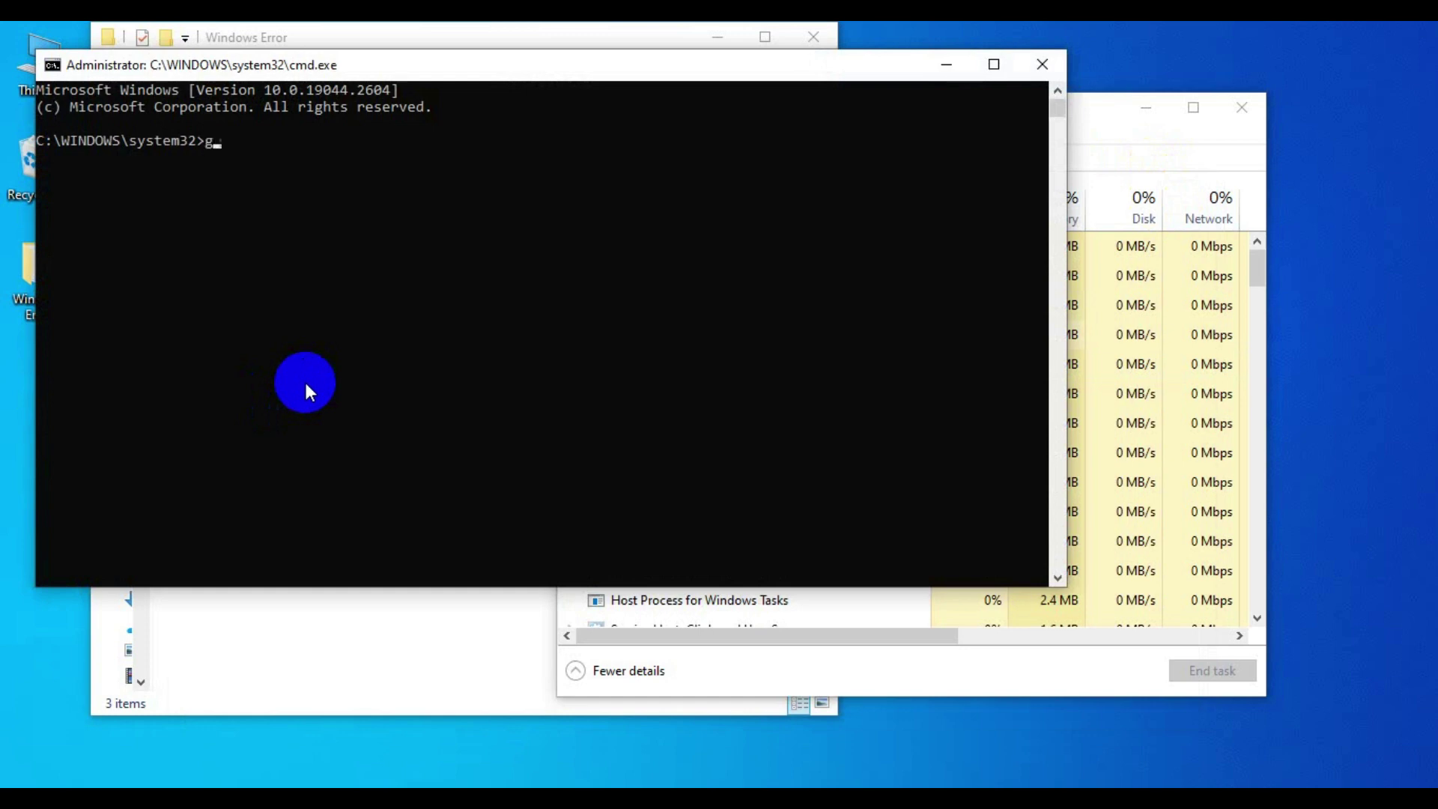
text(pupdate)
key(Return)
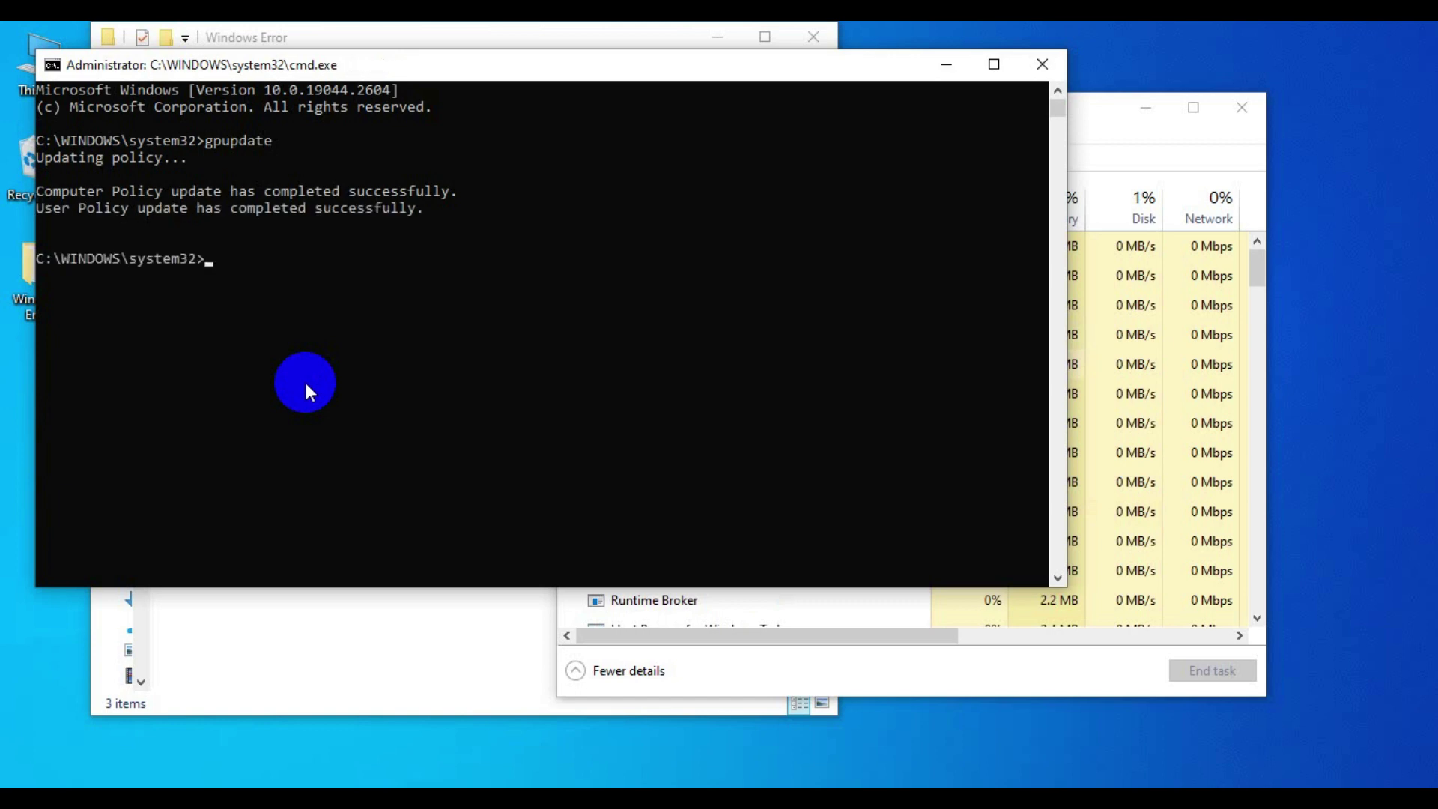
click(1037, 62)
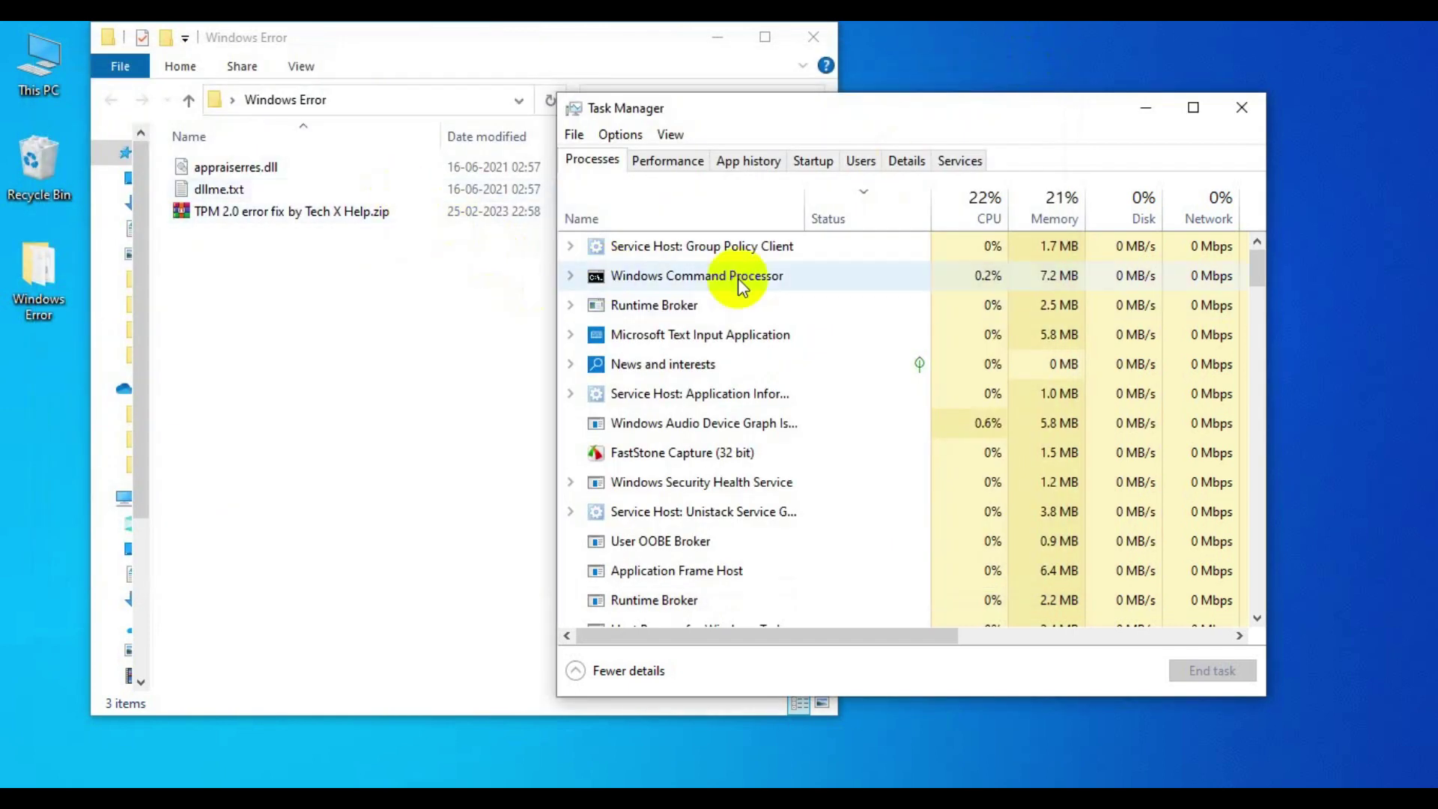
Close Task Manager and select appraiserres.dll and dllme.txt in Windows Error
click(1239, 108)
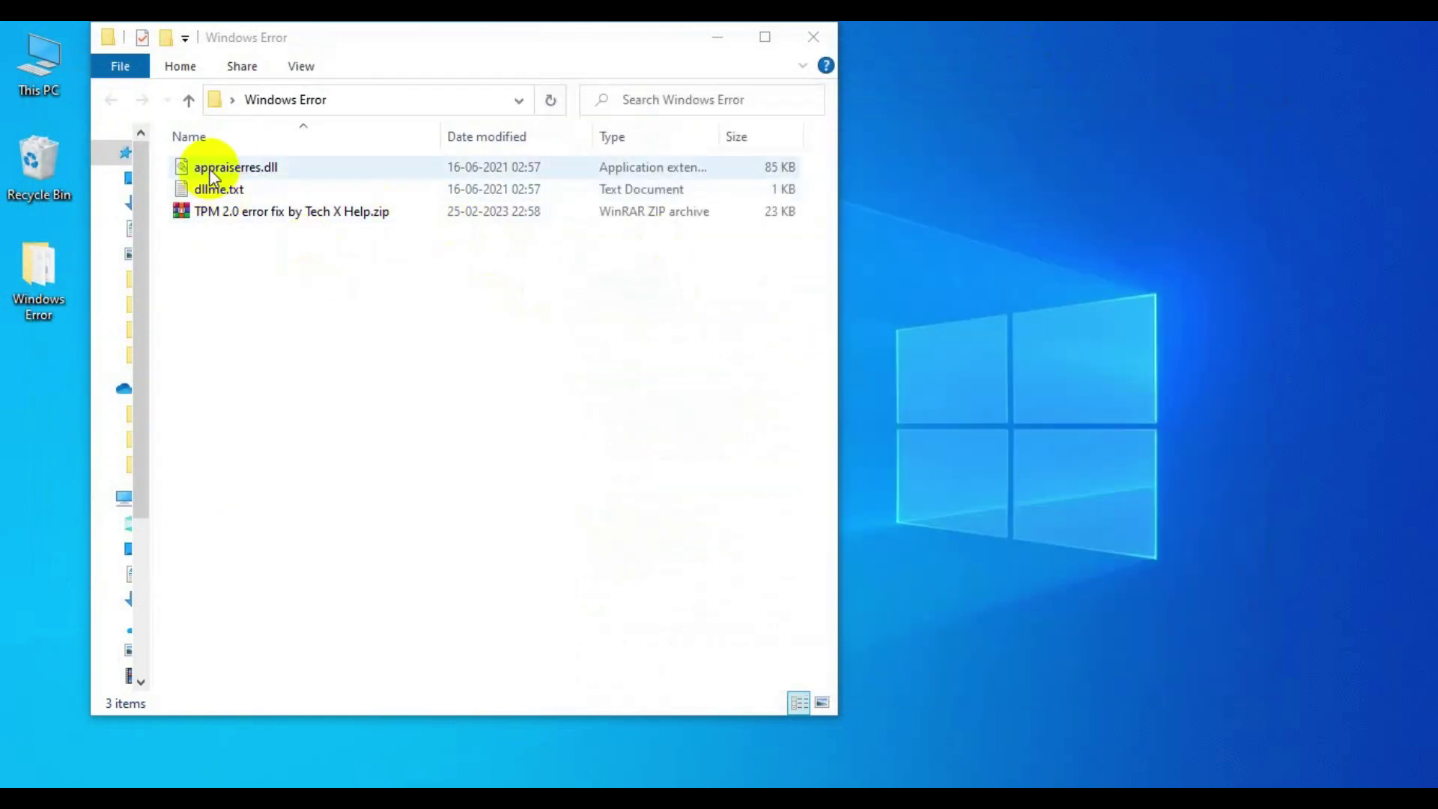
click(209, 168)
ctrl+click(219, 190)
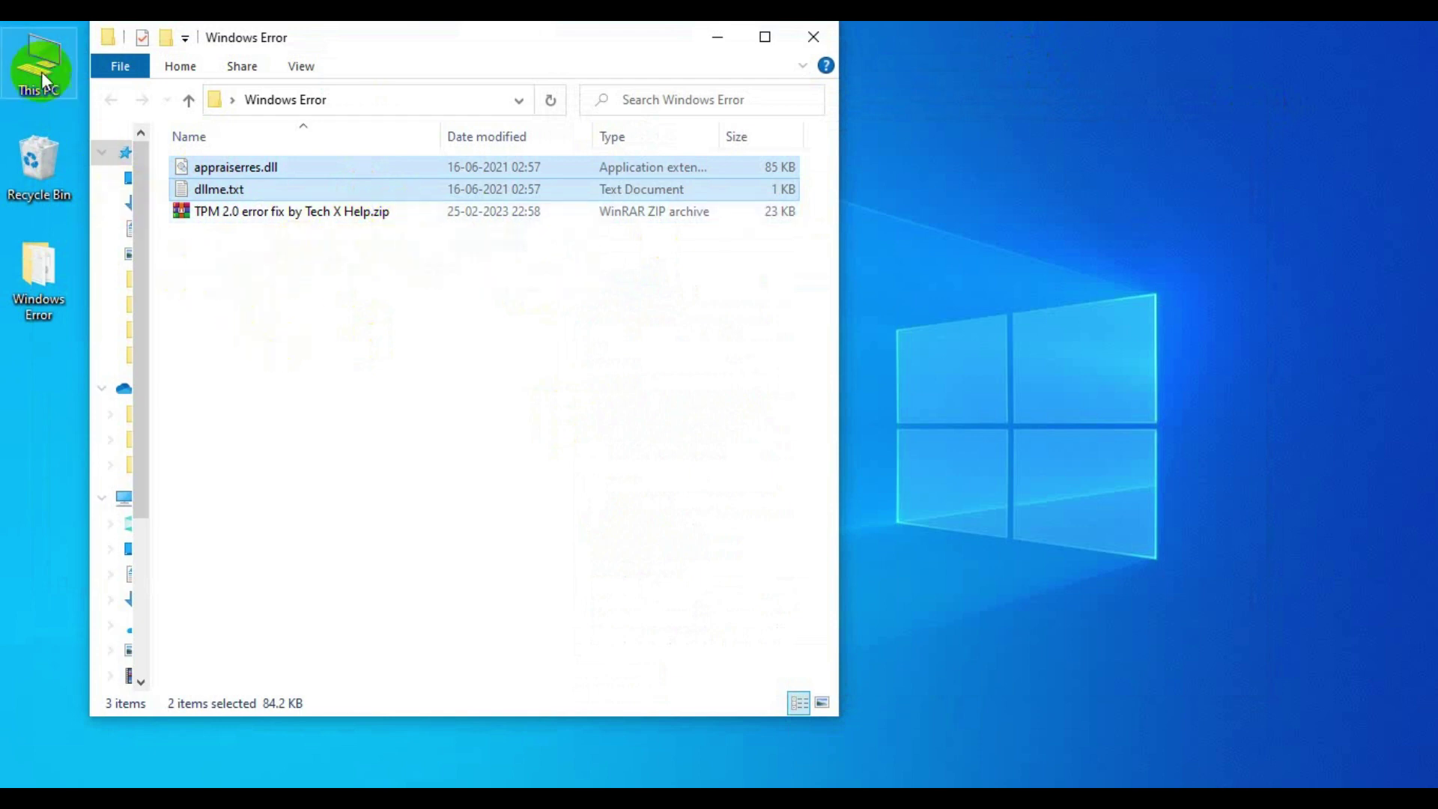
drag(41, 69, 410, 298)
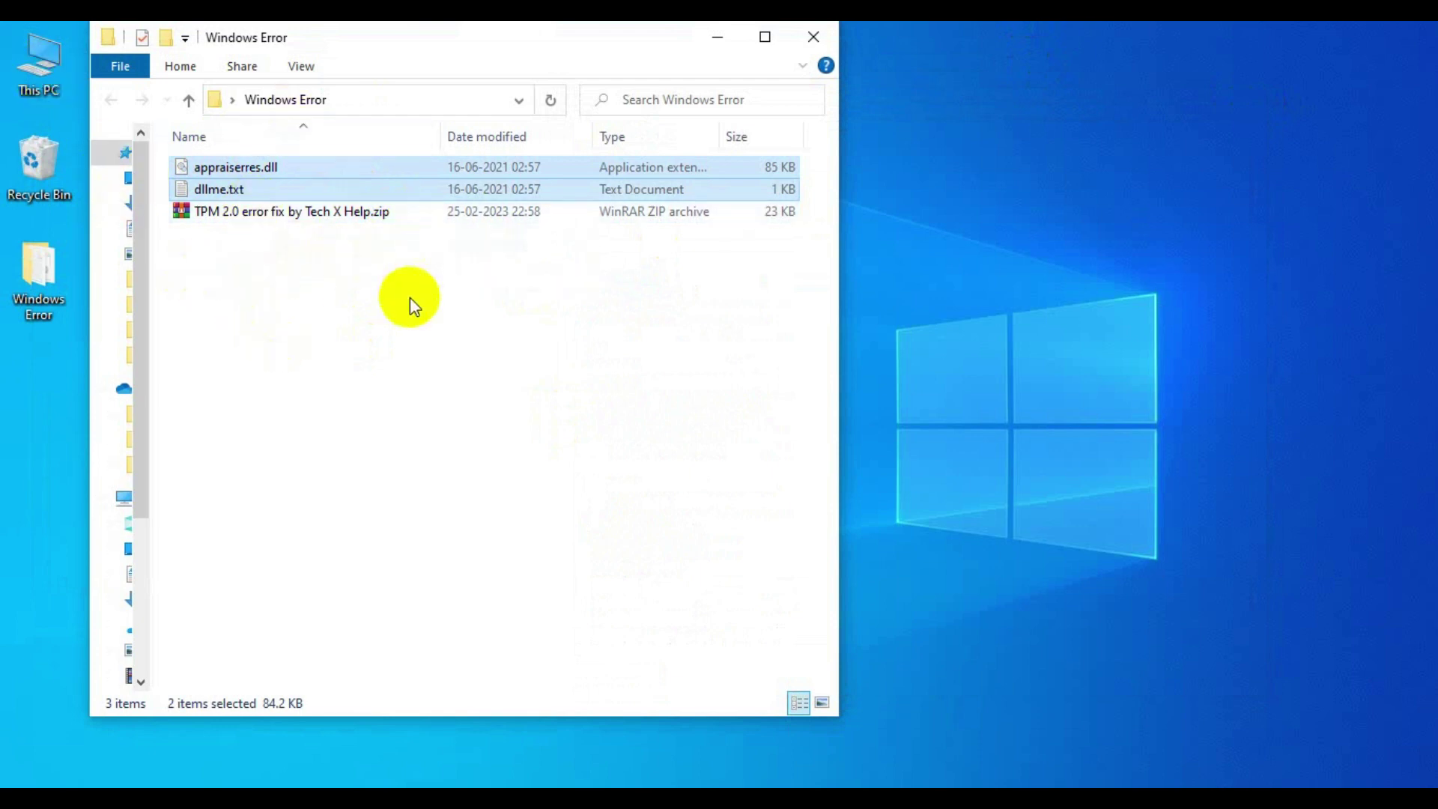
Open the sources folder on USB Drive (H:) in a second File Explorer window
double_click(58, 57)
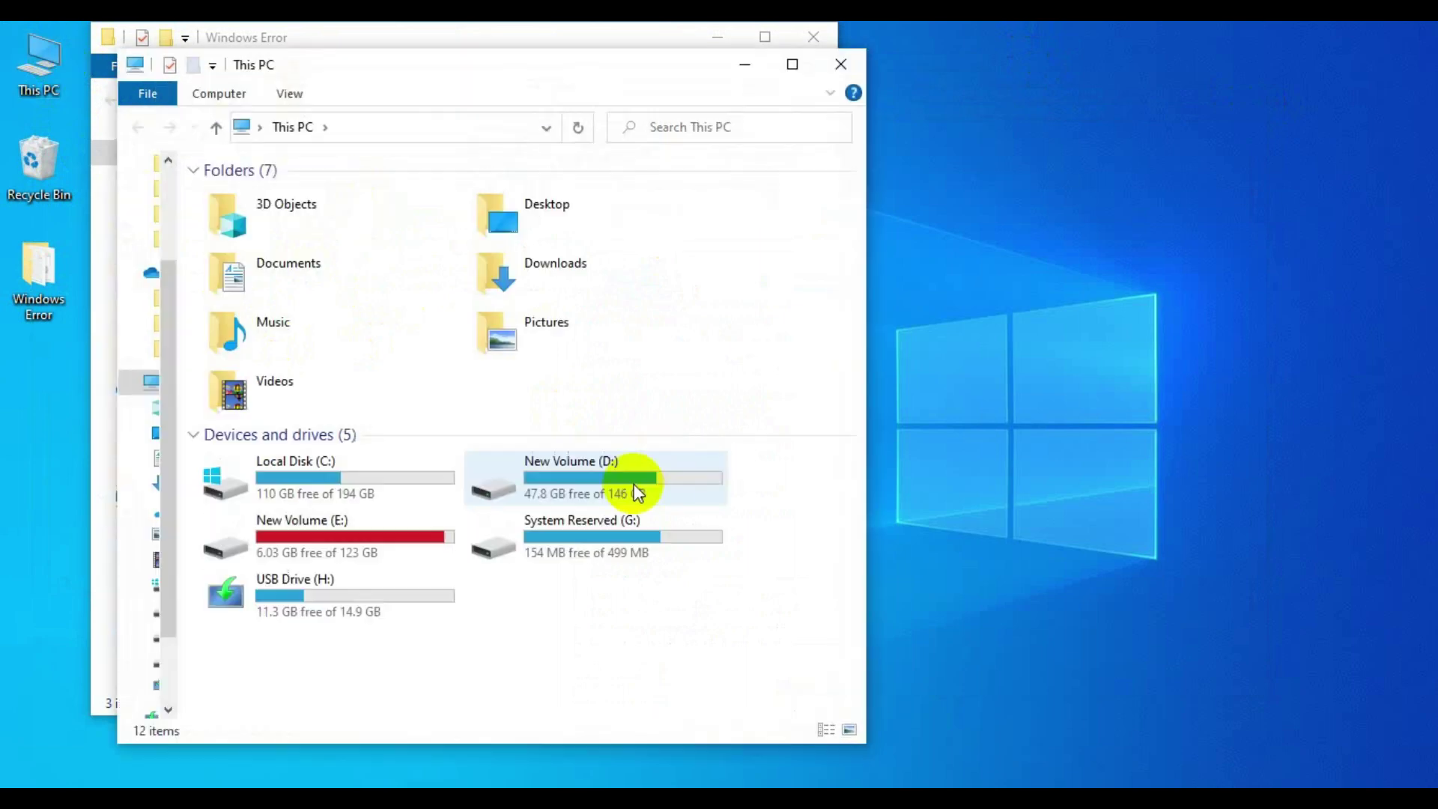
double_click(384, 596)
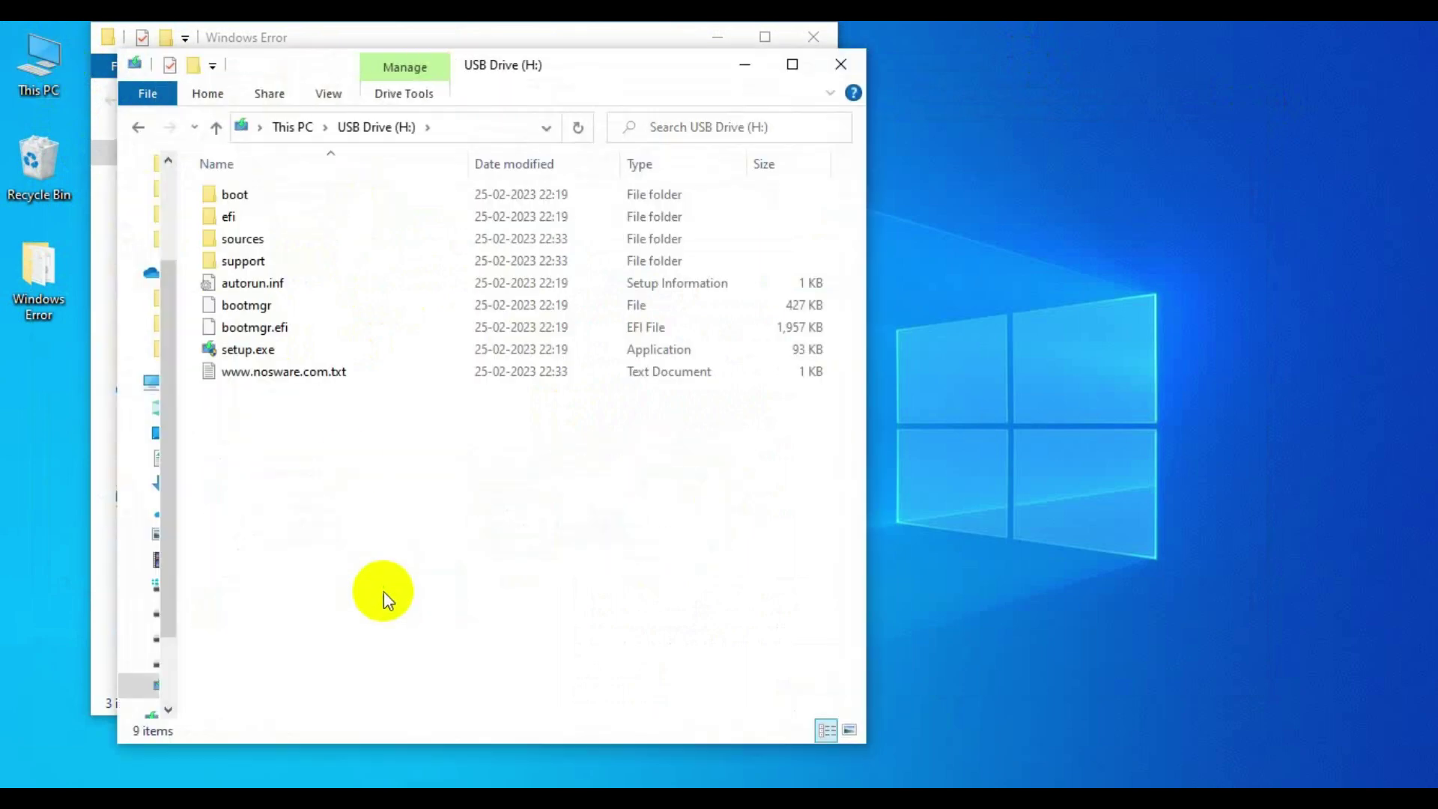
click(253, 244)
double_click(253, 241)
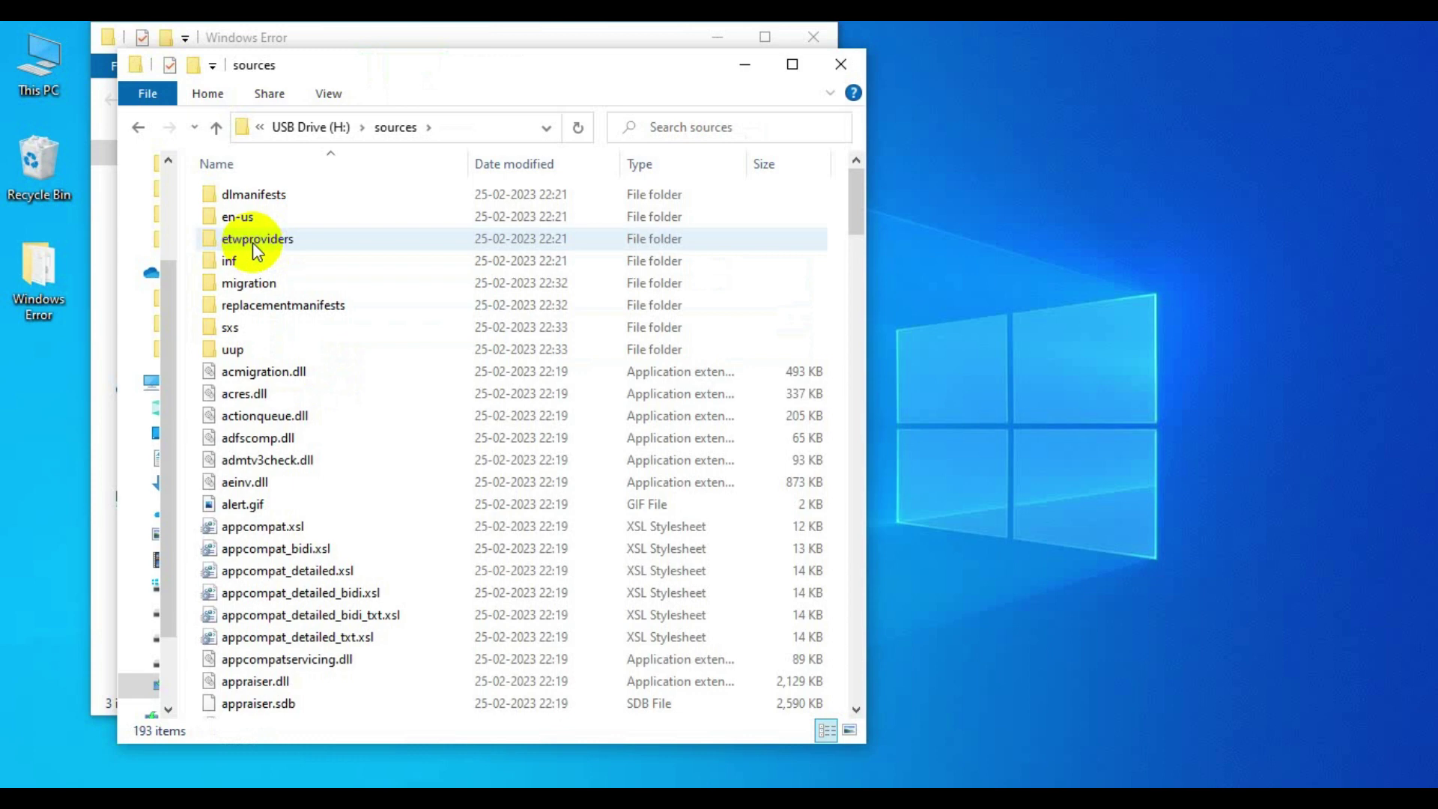
click(698, 368)
click(672, 437)
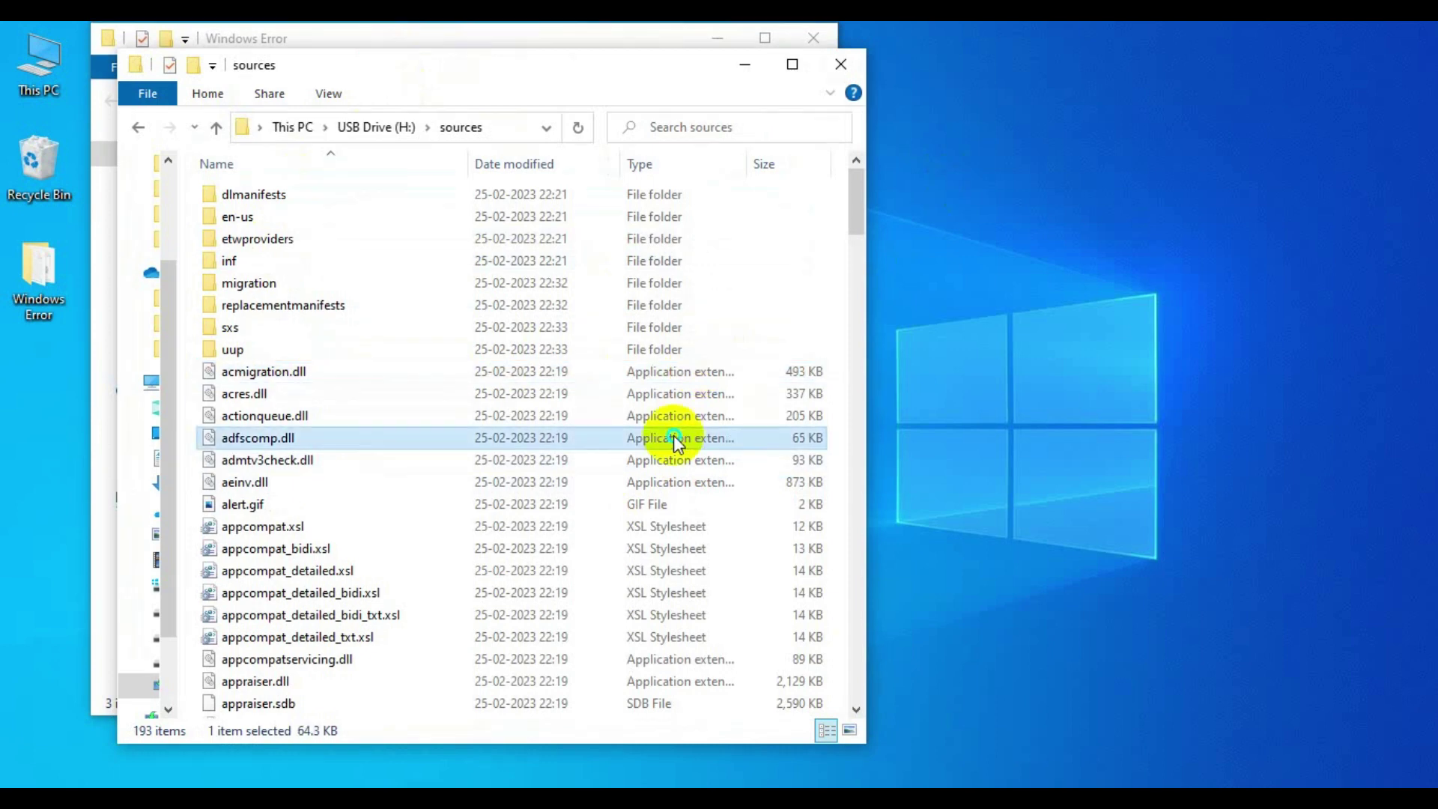
right_click(672, 435)
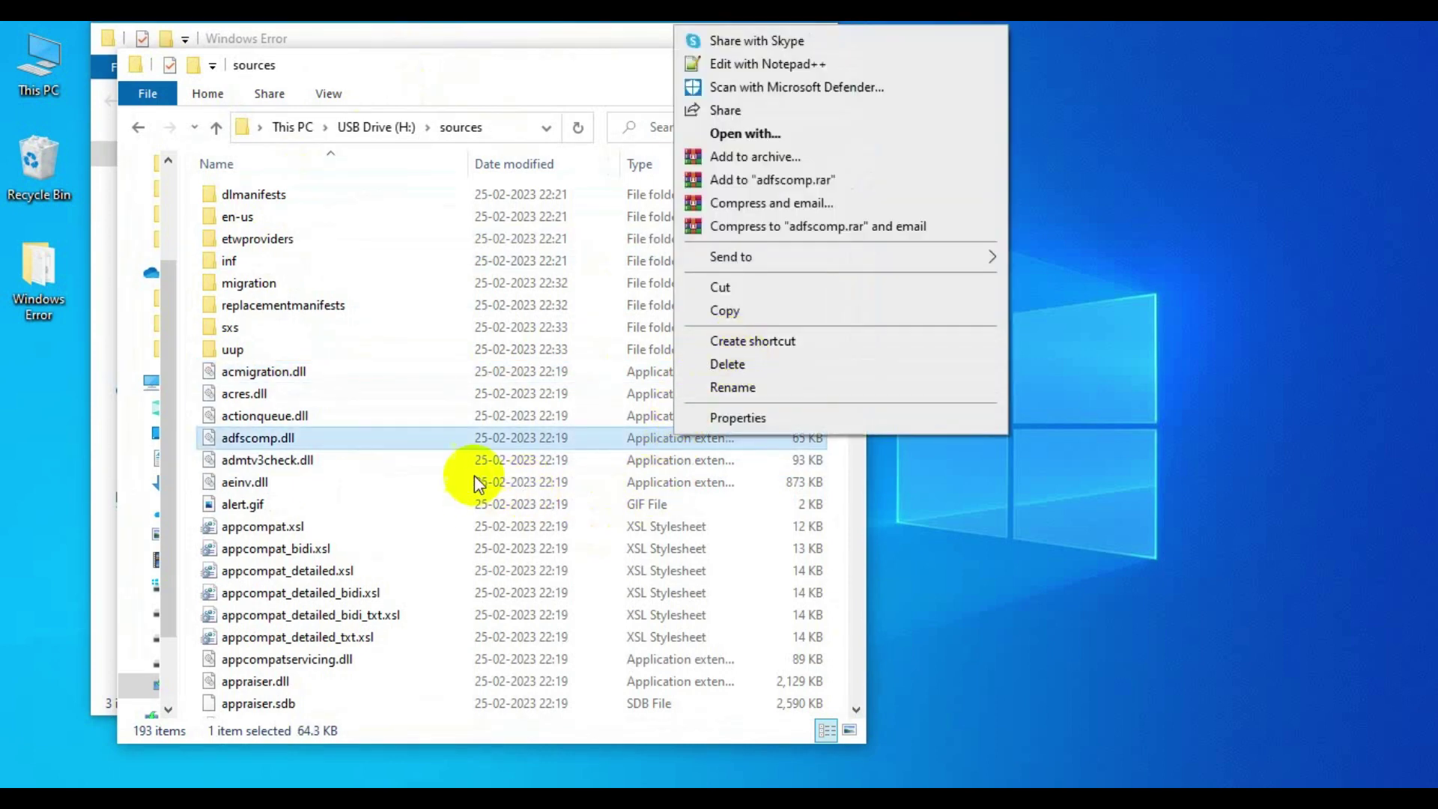
click(537, 80)
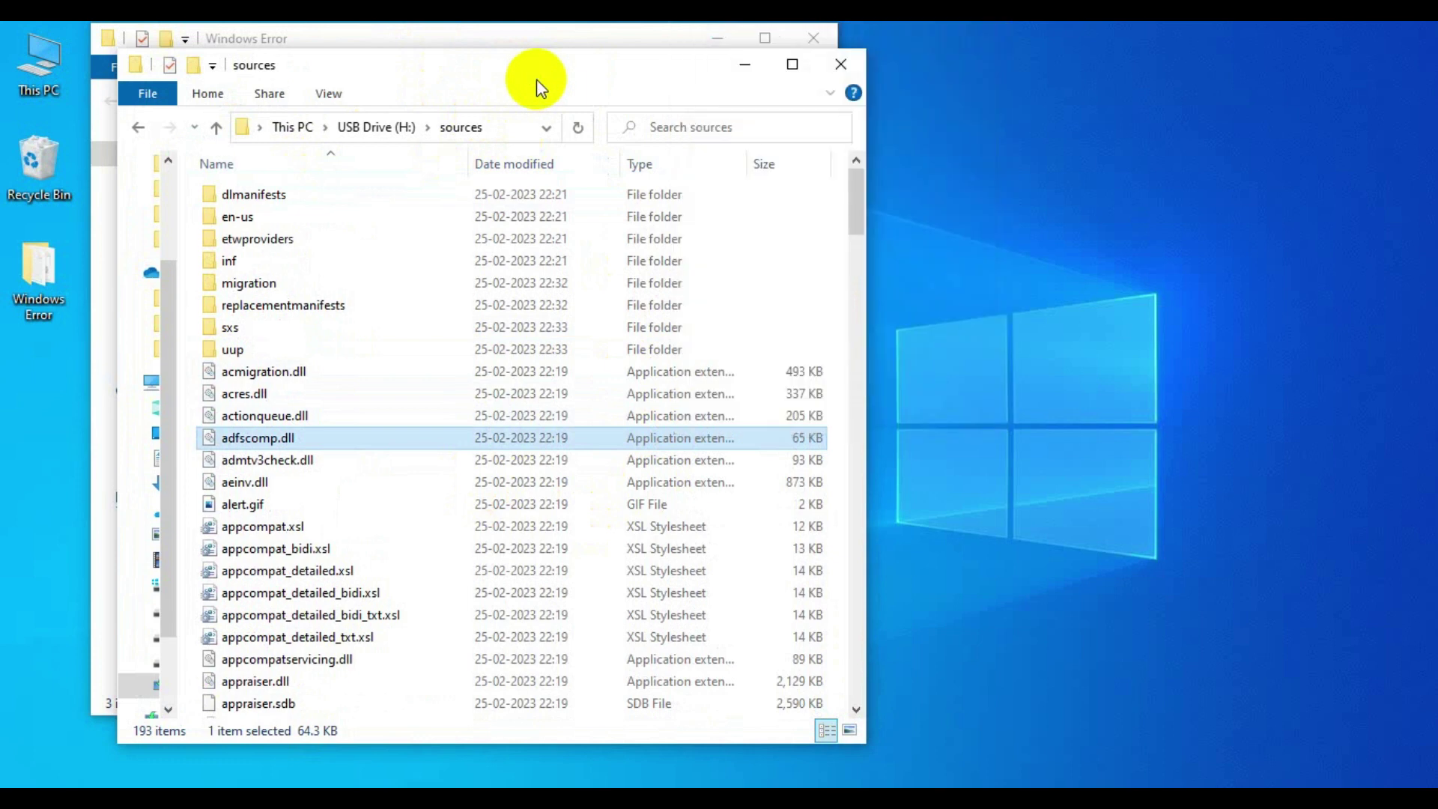
click(842, 266)
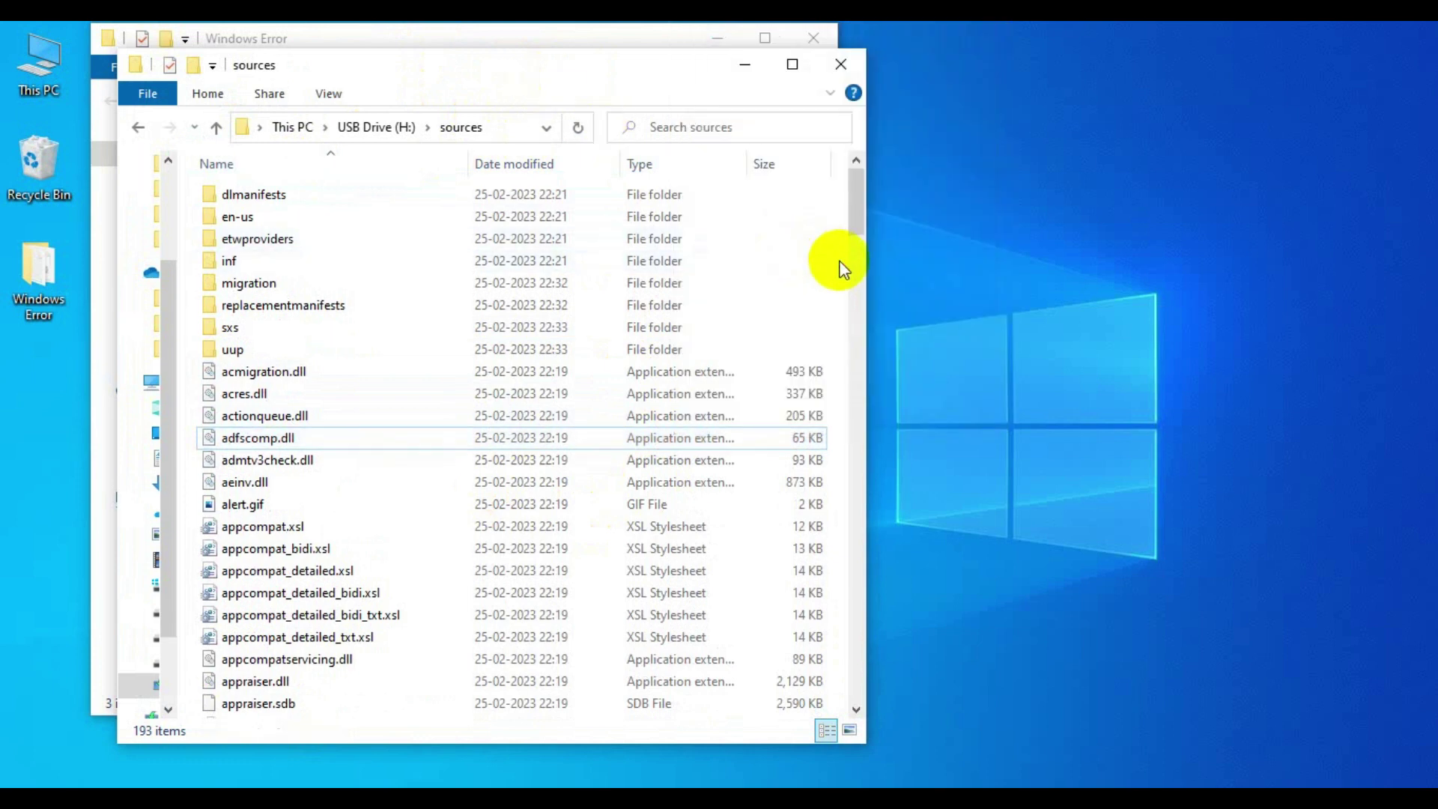
Paste appraiserres.dll and dllme.txt into sources, replacing the existing file, and return to H:
key(ctrl+v)
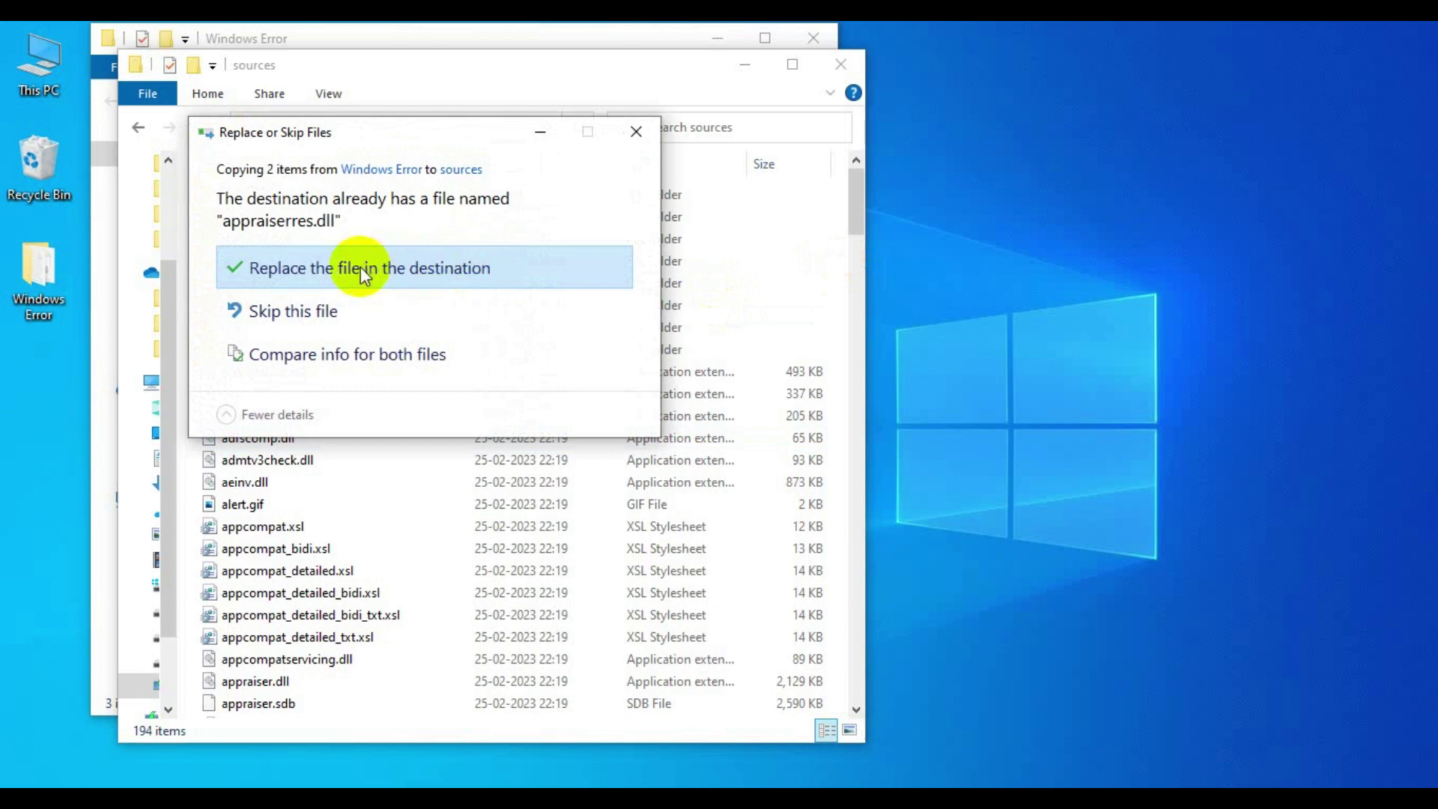
click(321, 271)
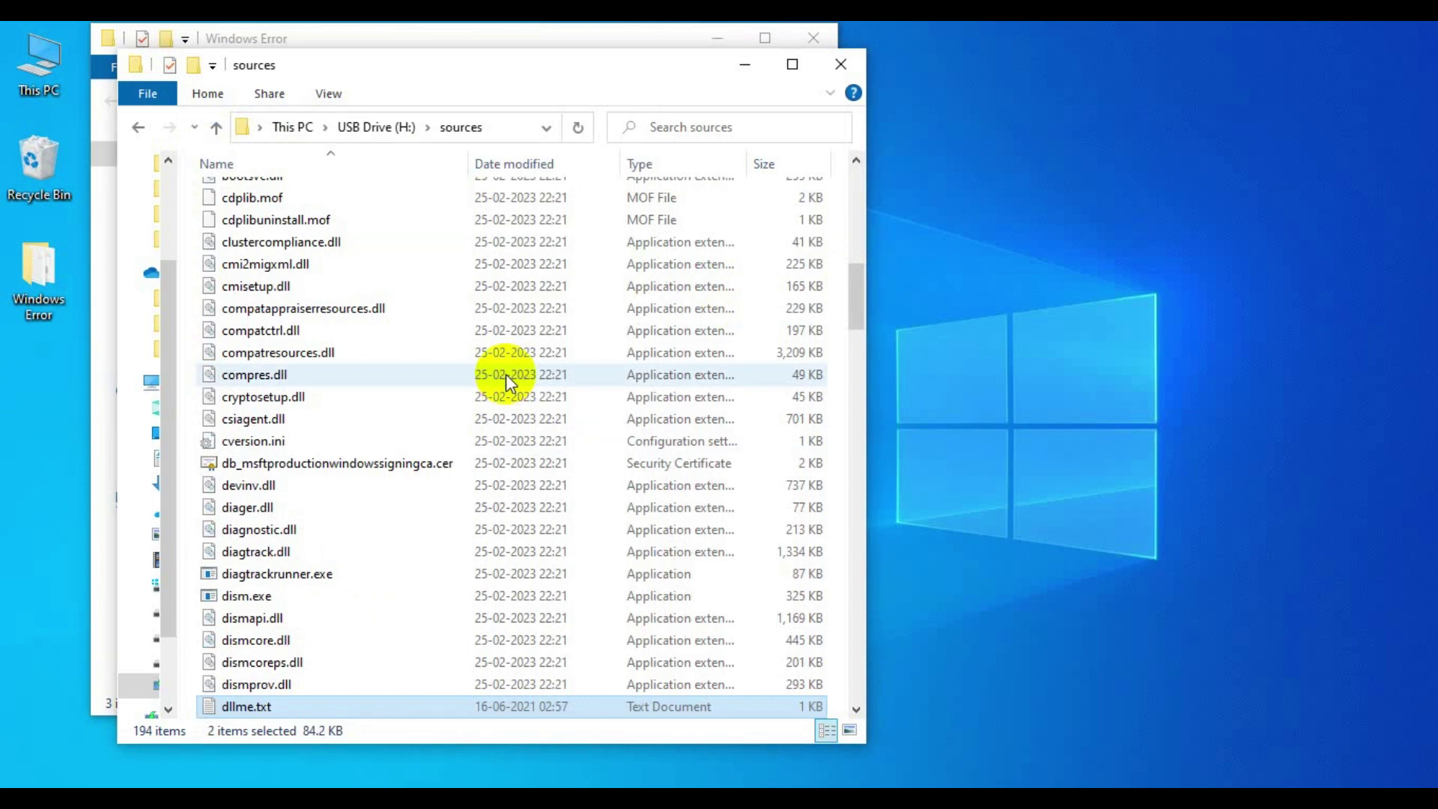
click(141, 125)
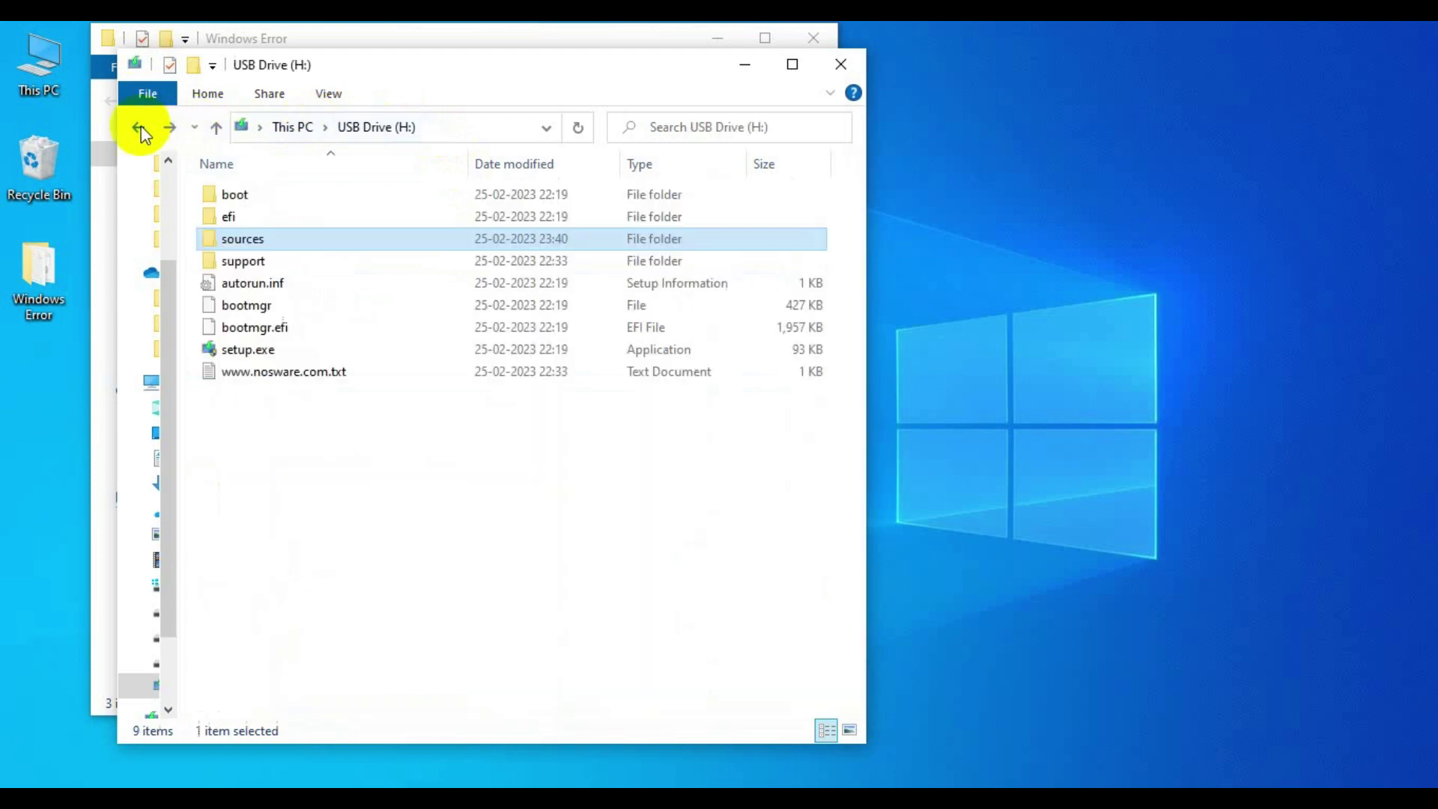
Run setup.exe from the USB drive and accept the Windows 11 license terms
click(258, 350)
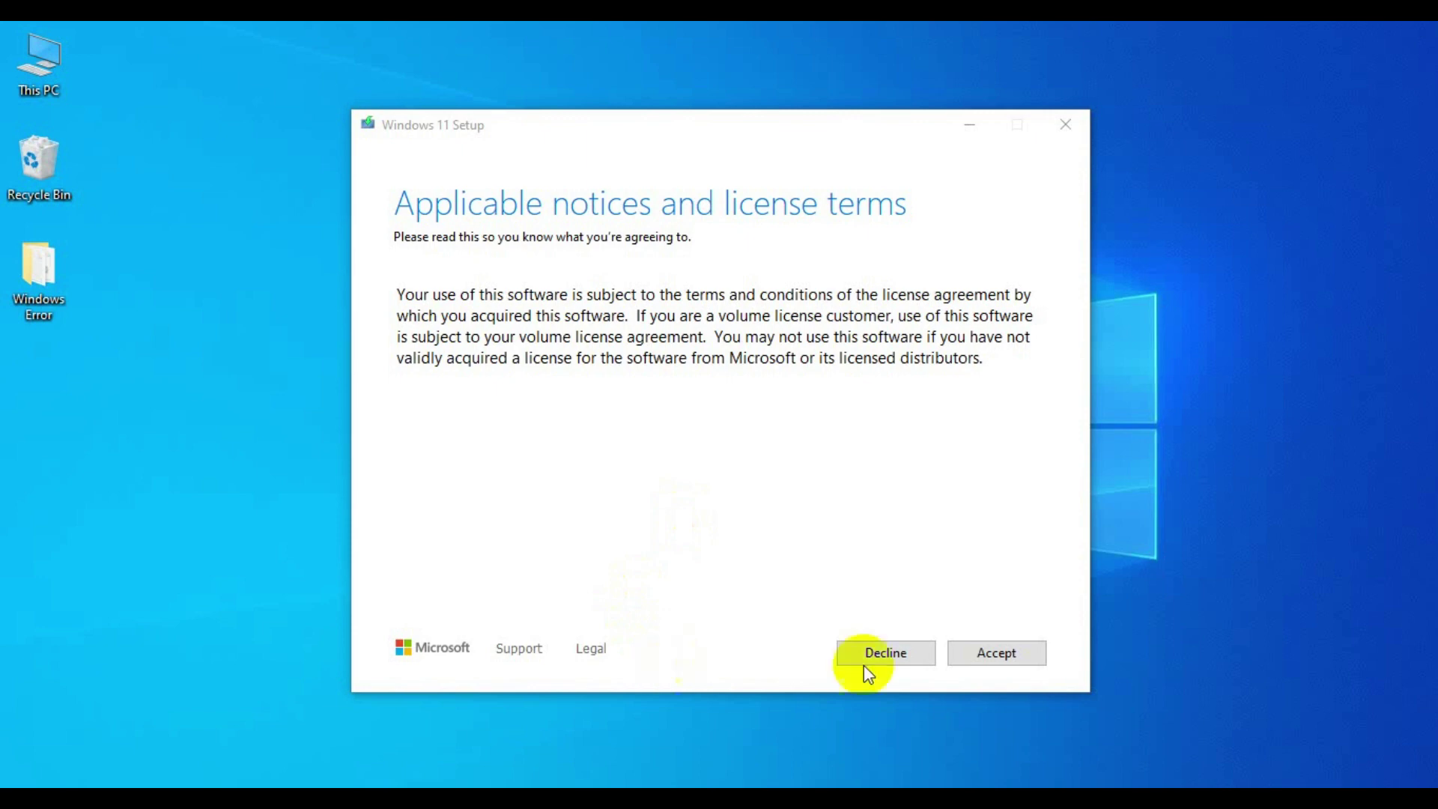
click(994, 659)
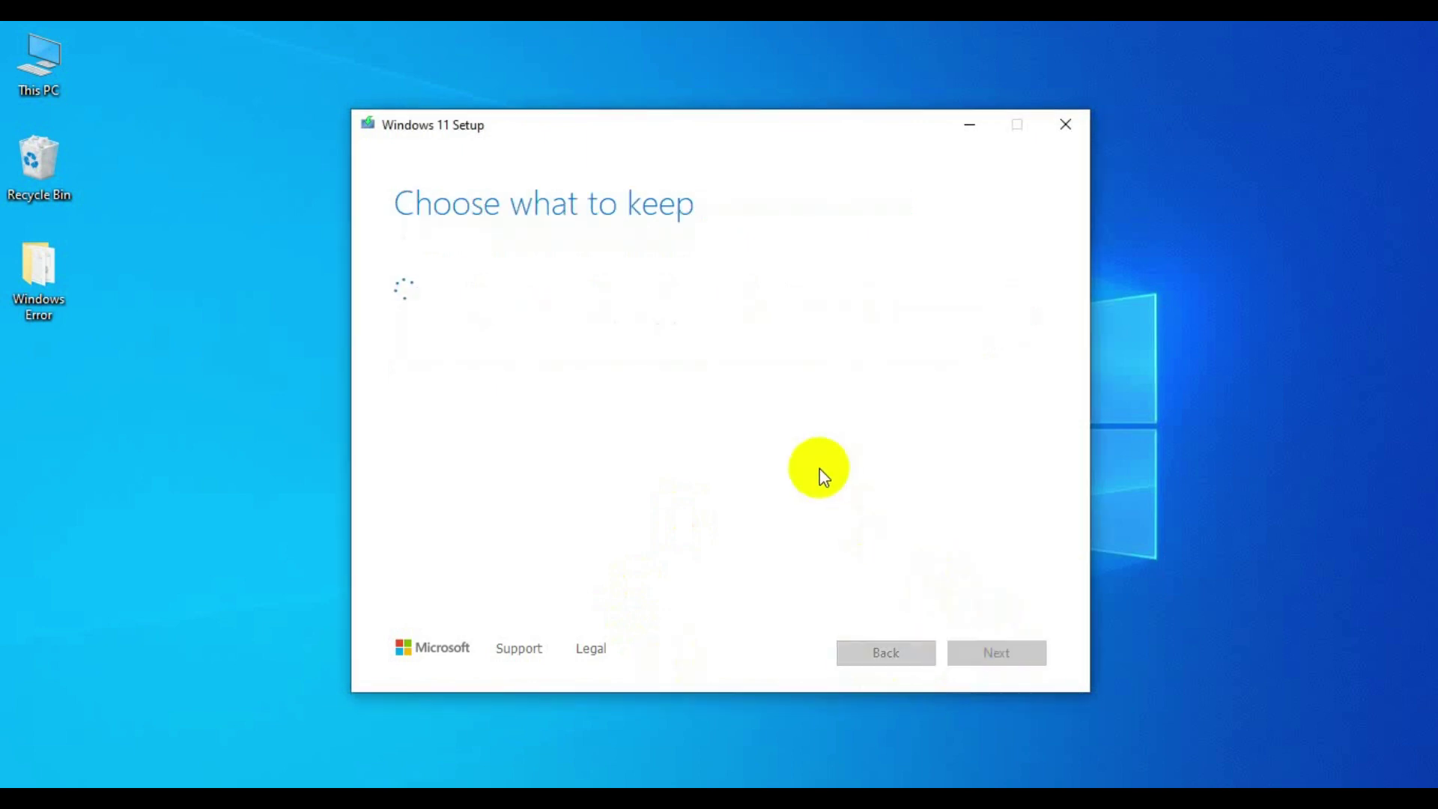